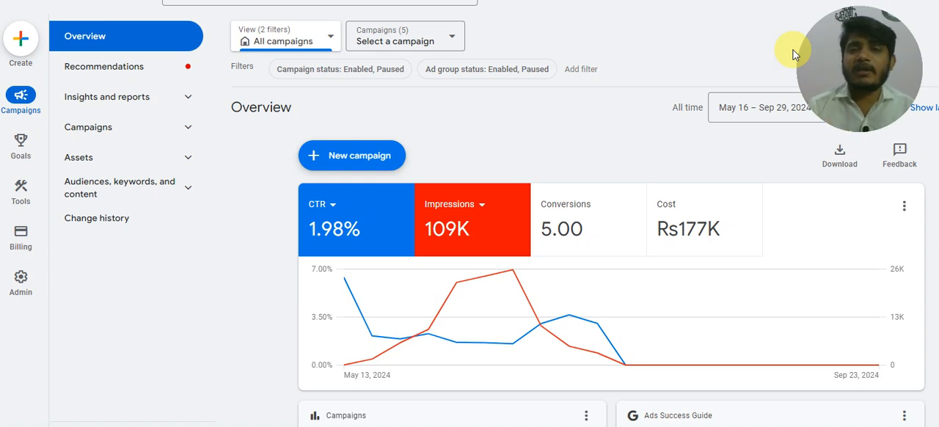
Open the account's conversion goals summary and check which campaigns the Submit lead form goal applies to.
left_click(21, 143)
left_click(110, 40)
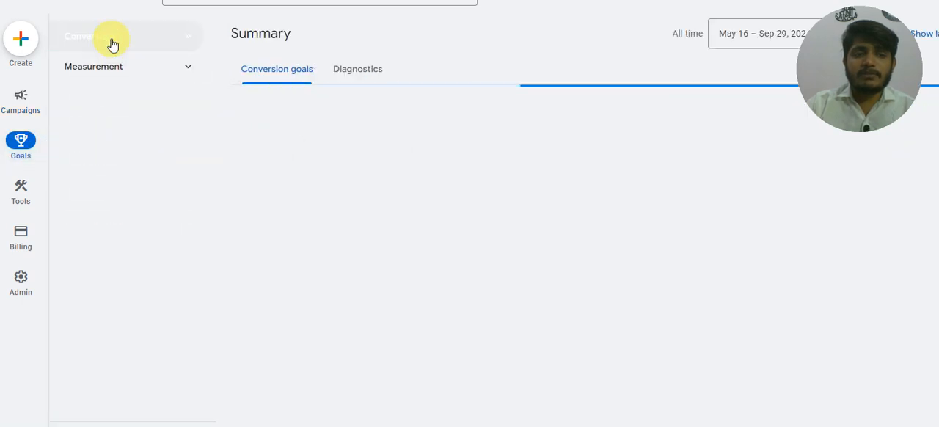
left_click(110, 42)
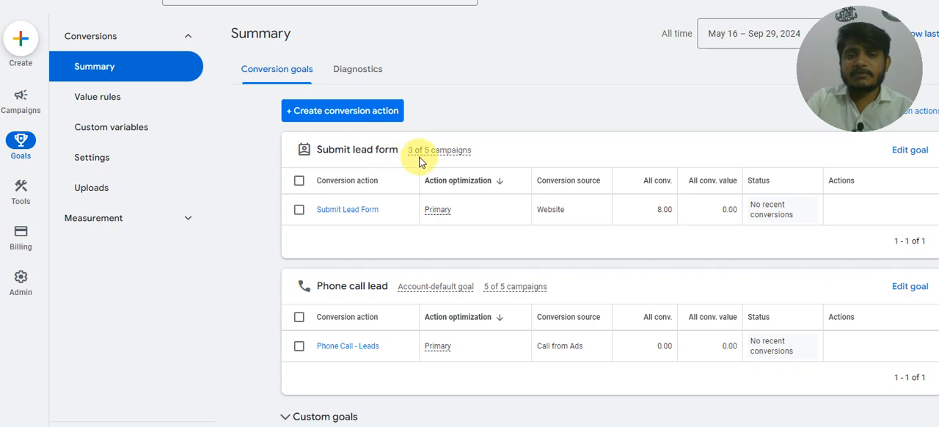
mouse_move(455, 154)
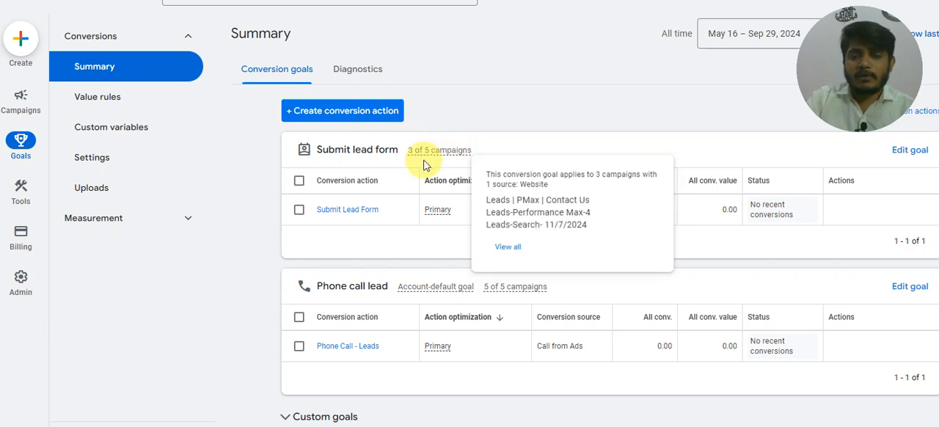
scroll(440, 209, "down", 1)
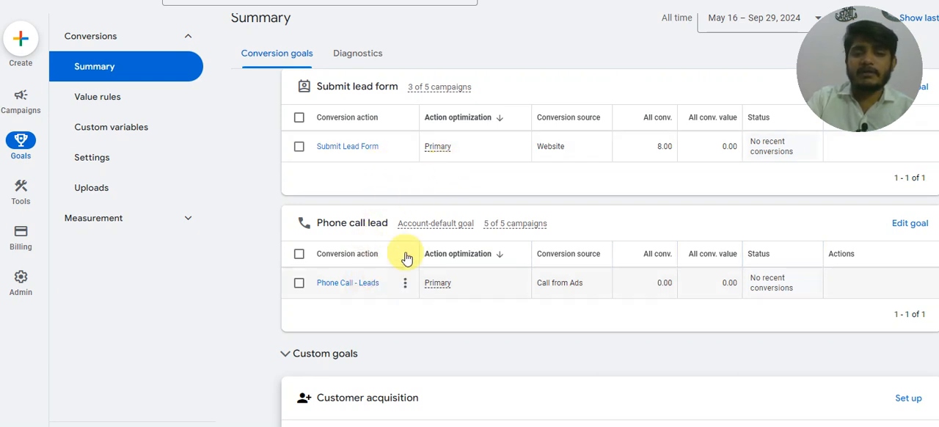
scroll(443, 166, "up", 1)
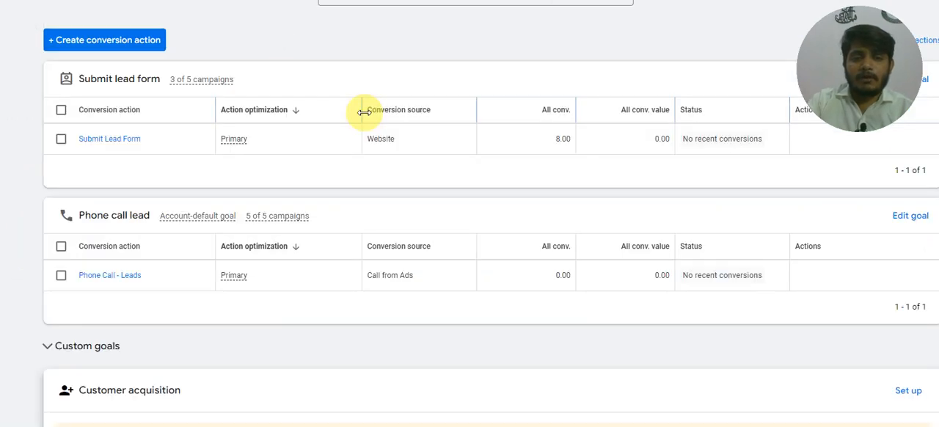
Create a website conversion action, scanning the domain dubaflooring.com and choosing to add the action manually.
left_click(390, 129)
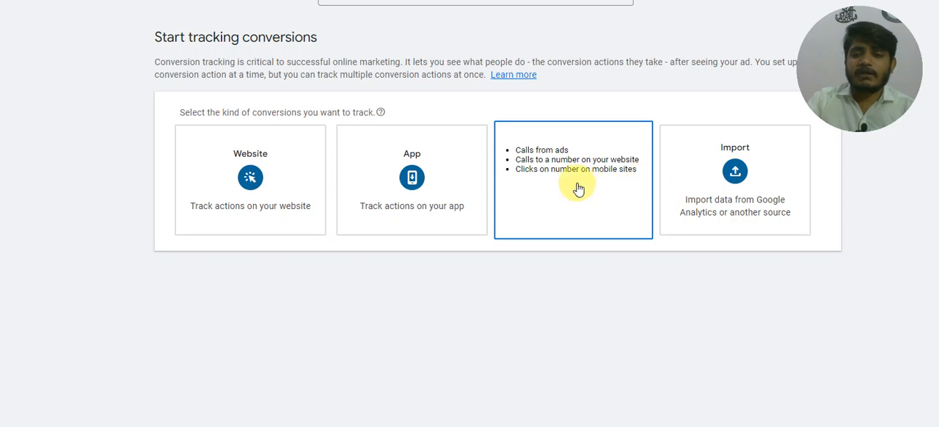
left_click(309, 167)
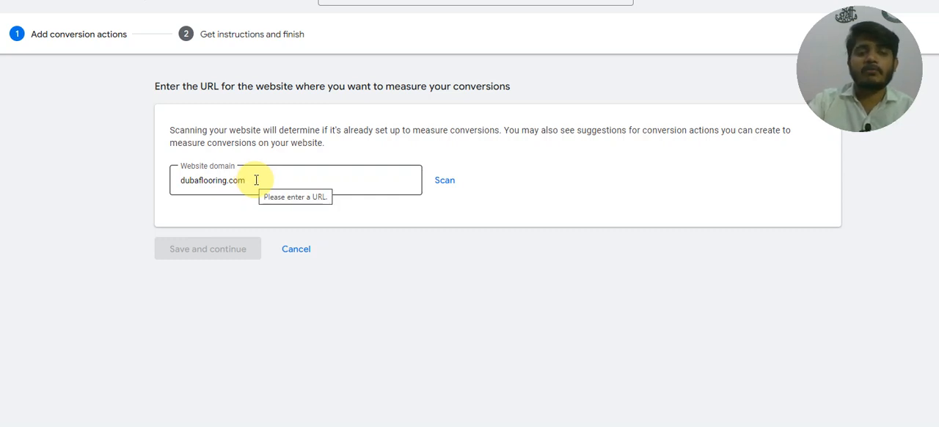
left_click(443, 181)
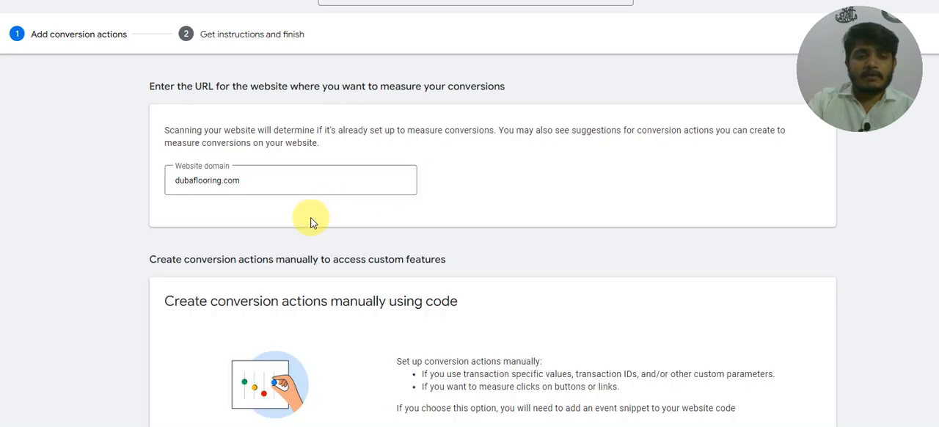
scroll(343, 314, "down", 2)
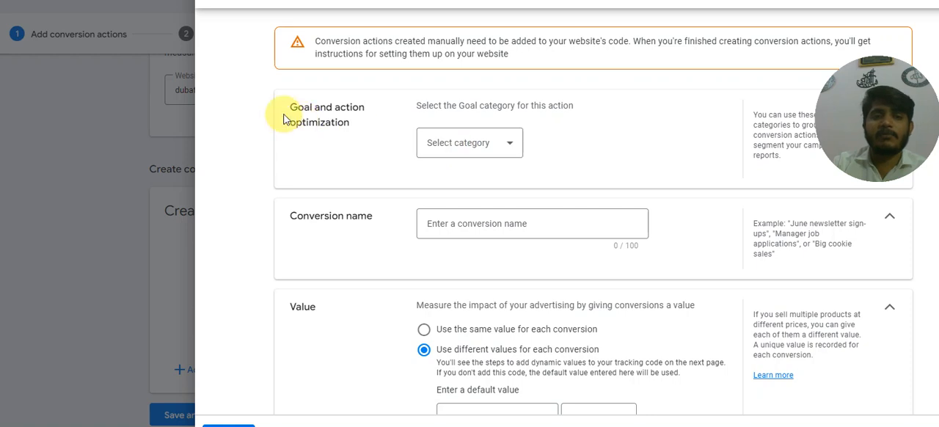
Set the conversion action's goal category to Submit lead form and expand its optimization options.
left_click(479, 145)
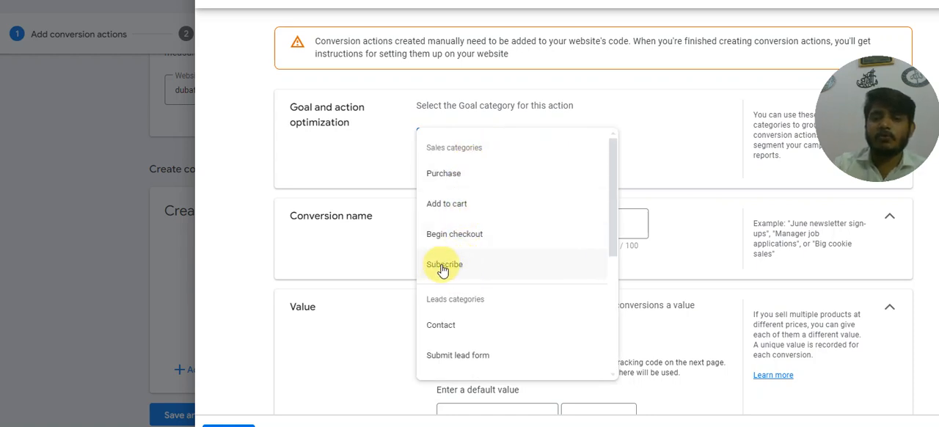
scroll(449, 261, "down", 1)
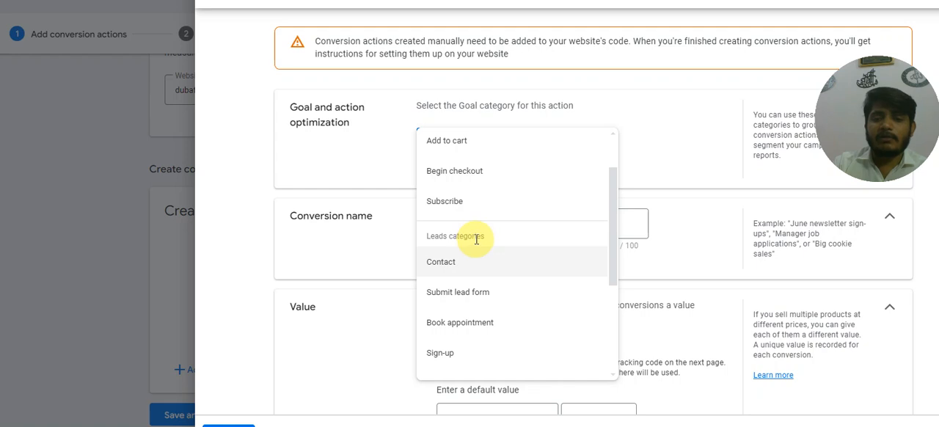
scroll(476, 249, "down", 1)
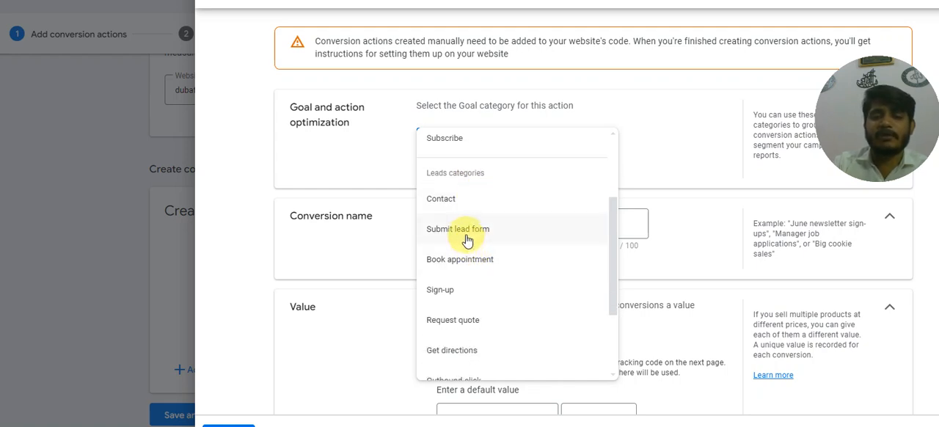
left_click(467, 231)
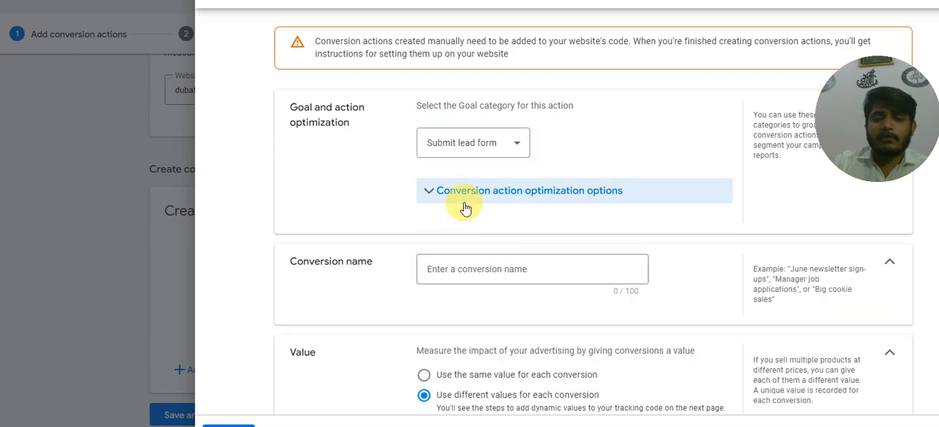
left_click(516, 194)
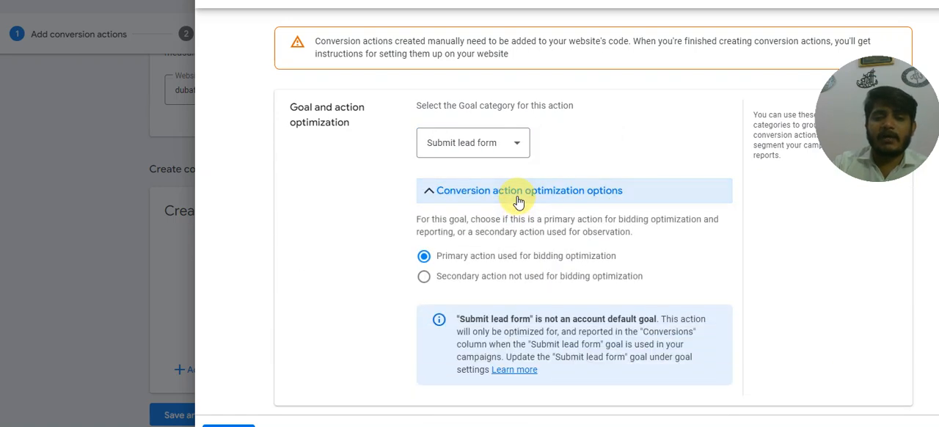
Name the conversion action Submit Lead Form 2.
scroll(479, 268, "down", 1)
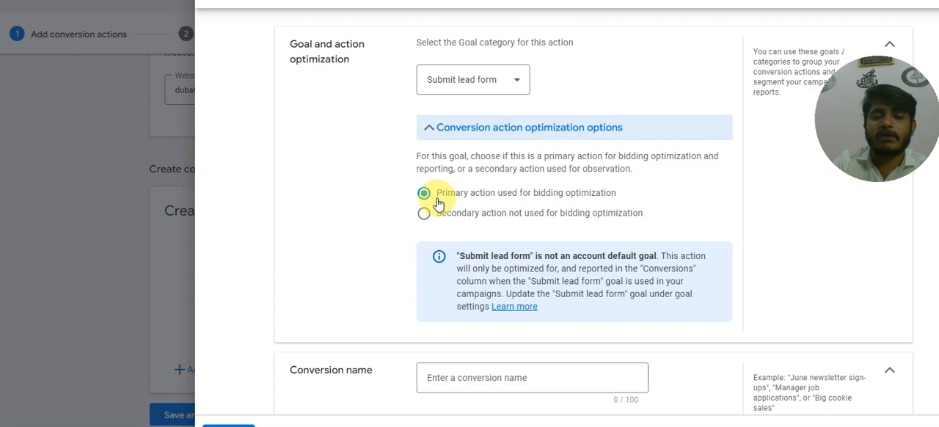
scroll(437, 198, "down", 3)
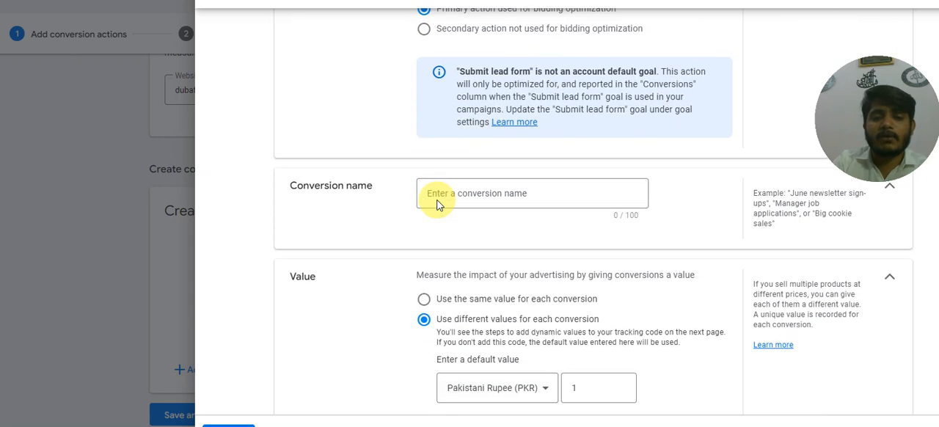
left_click(509, 125)
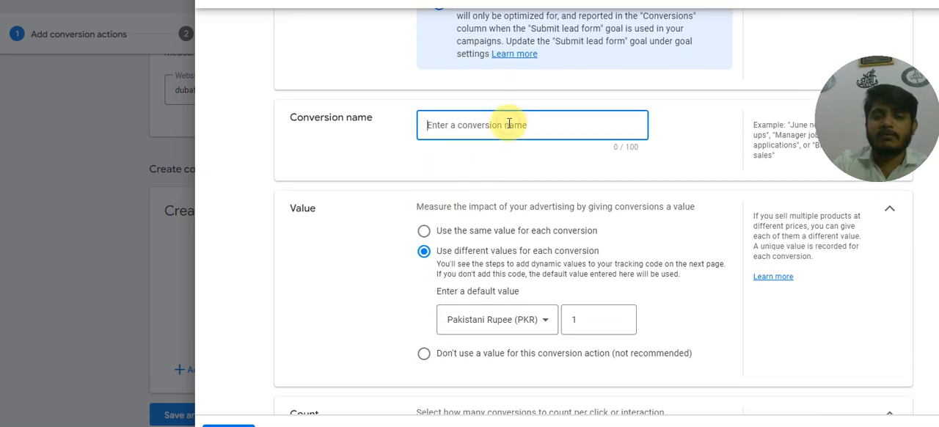
type("Sub")
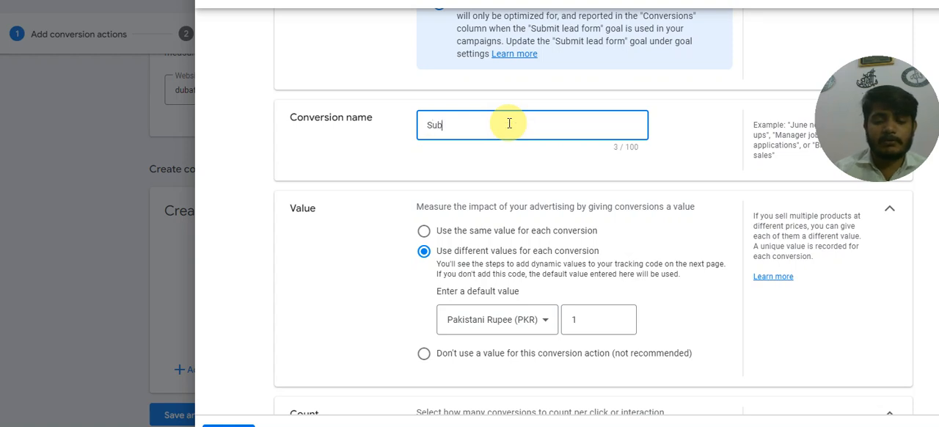
type("mit Lead")
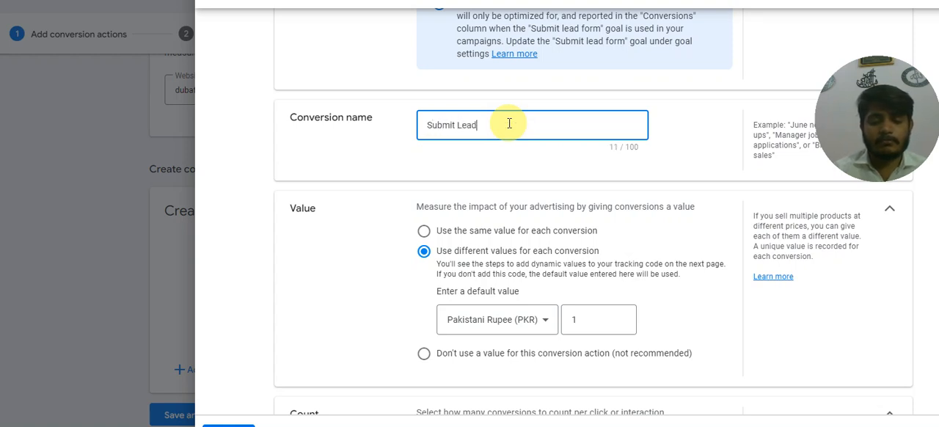
type(" Form")
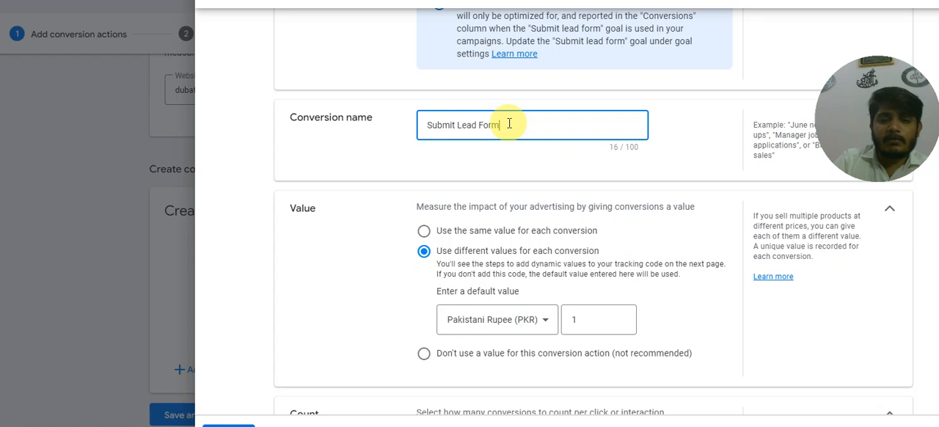
type(" 2")
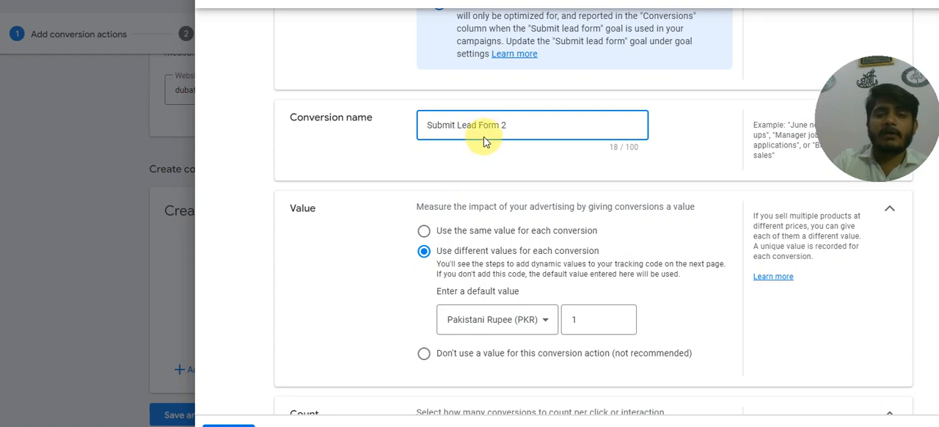
Set the conversion to use no value and to count only one conversion per click or interaction.
scroll(463, 209, "down", 1)
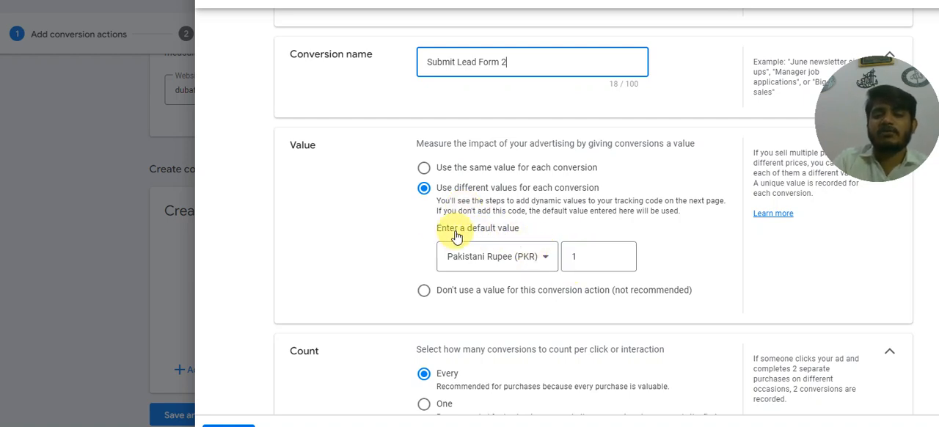
left_click(423, 290)
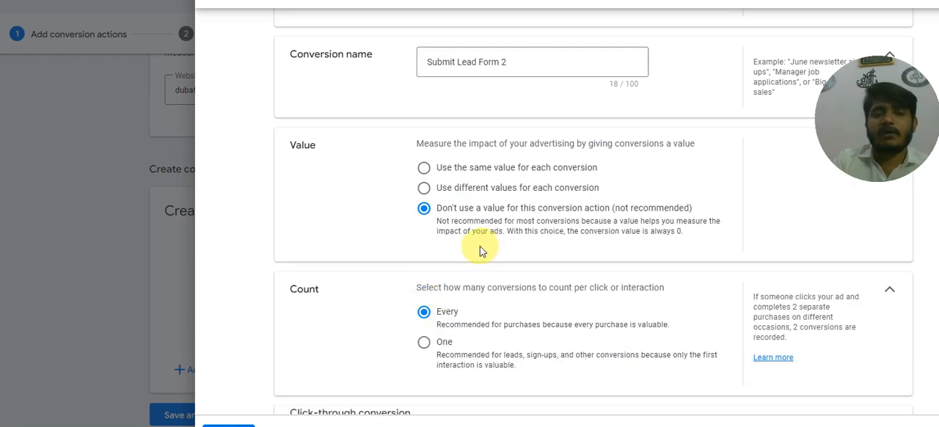
scroll(477, 250, "down", 2)
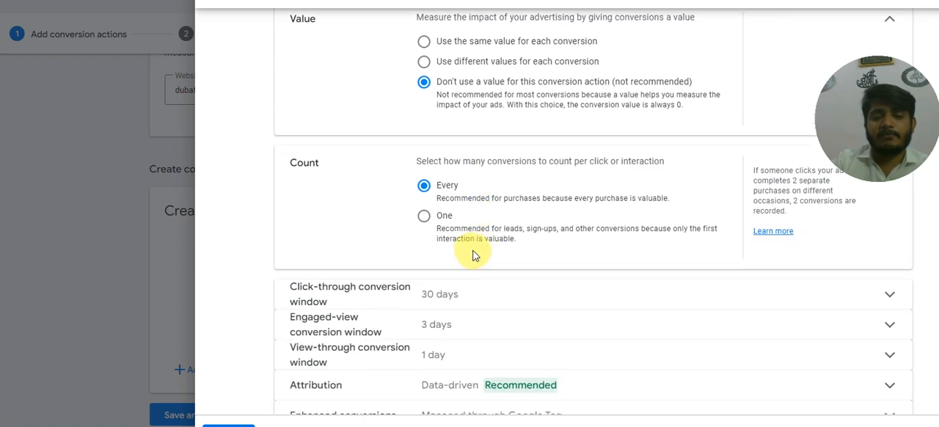
left_click(423, 220)
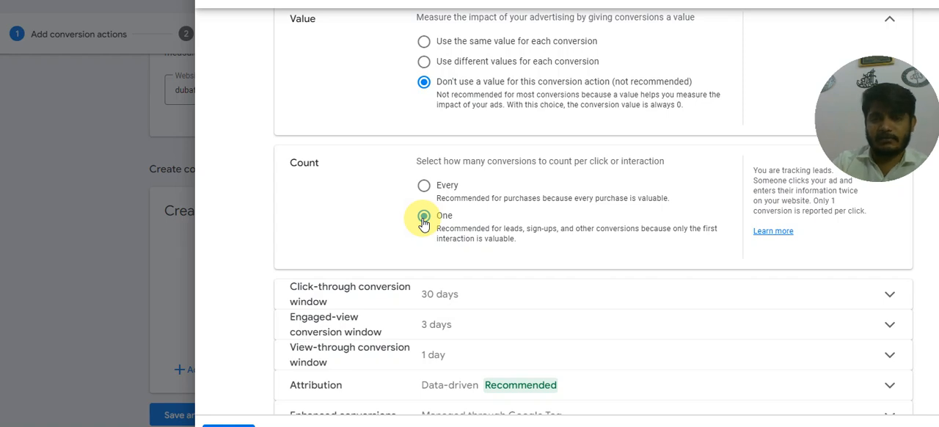
Finish the manual conversion action with the default windows and attribution, and save it to continue to the tag instructions.
scroll(486, 215, "down", 1)
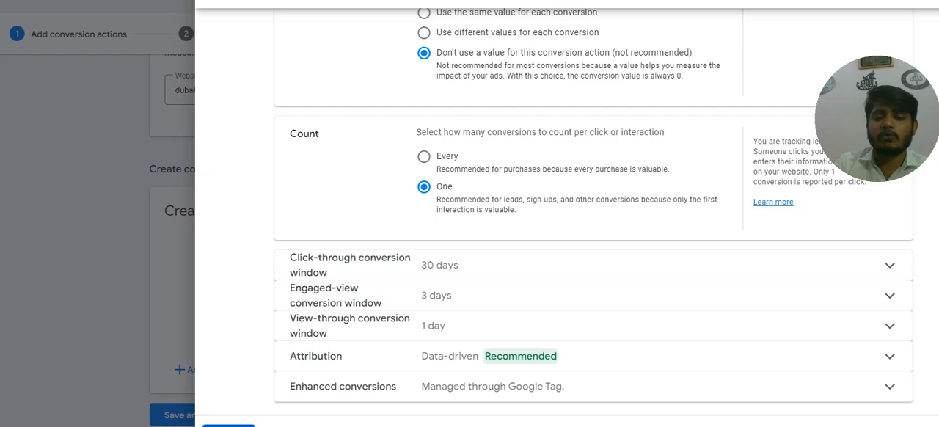
left_click(228, 425)
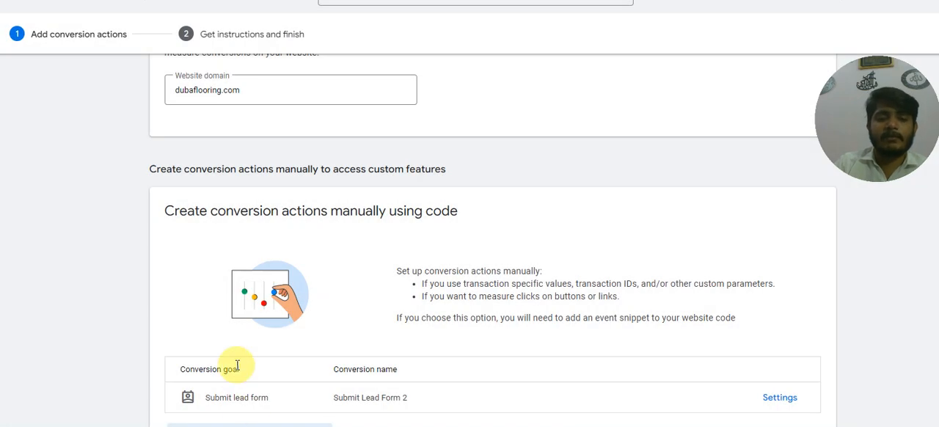
scroll(225, 343, "down", 1)
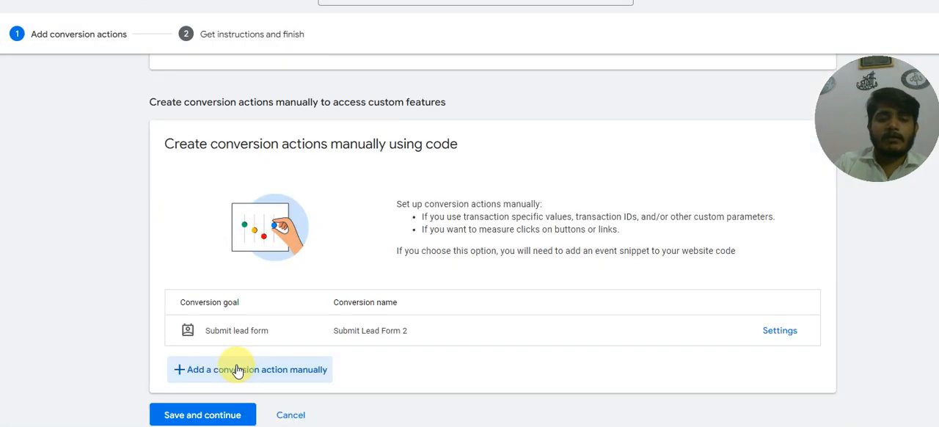
left_click(236, 417)
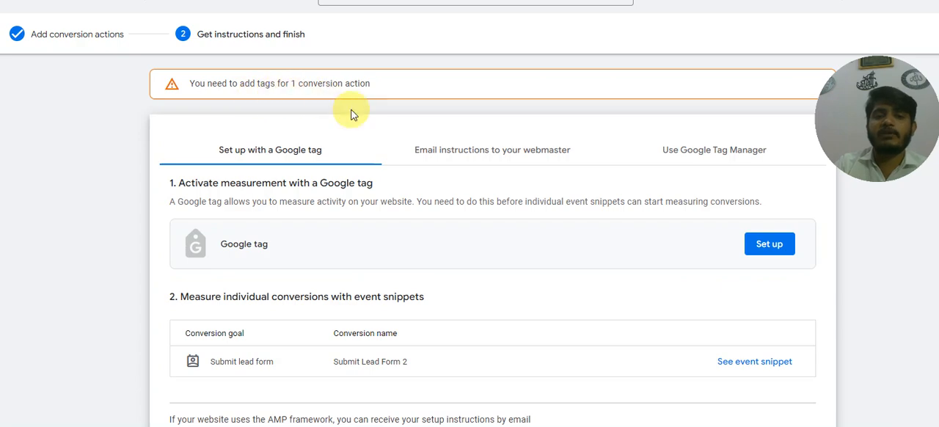
Review the tag installation options for the new conversion: webmaster email instructions, Google Tag Manager and Google tag setup.
scroll(450, 167, "down", 1)
scroll(450, 167, "up", 1)
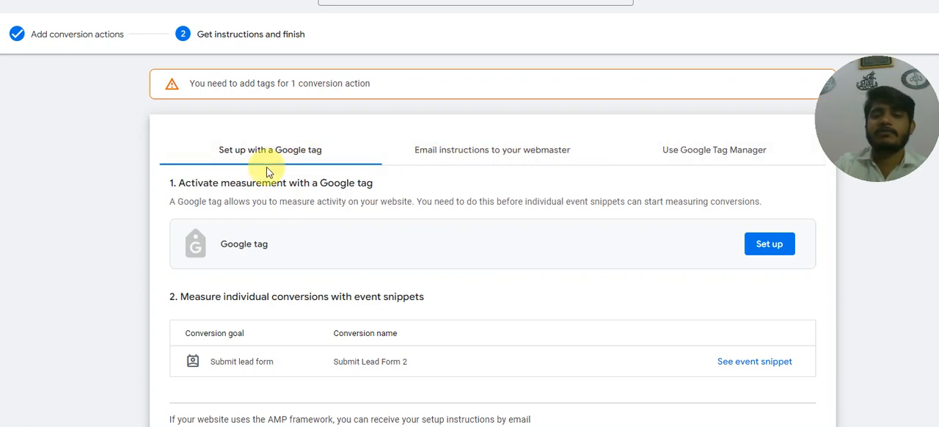
left_click(429, 155)
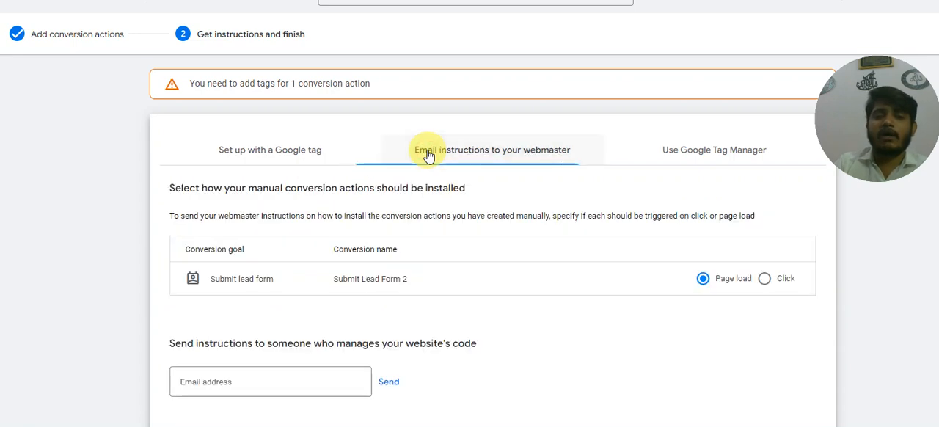
left_click(664, 156)
scroll(312, 192, "down", 2)
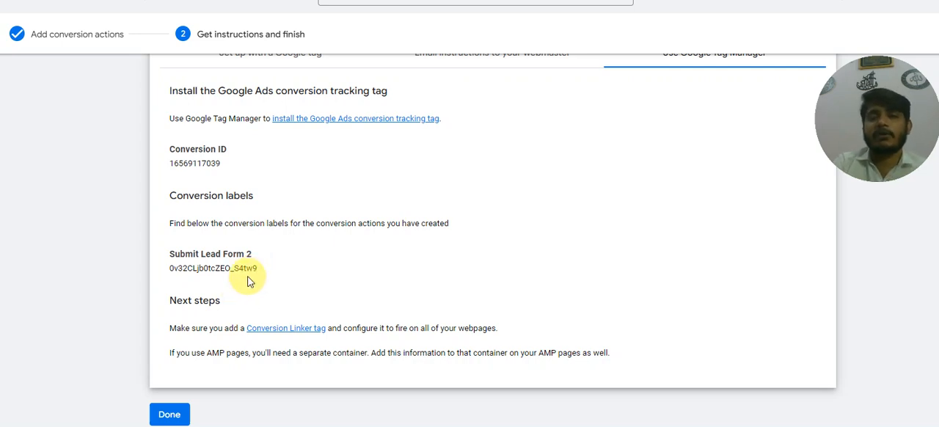
scroll(218, 84, "up", 3)
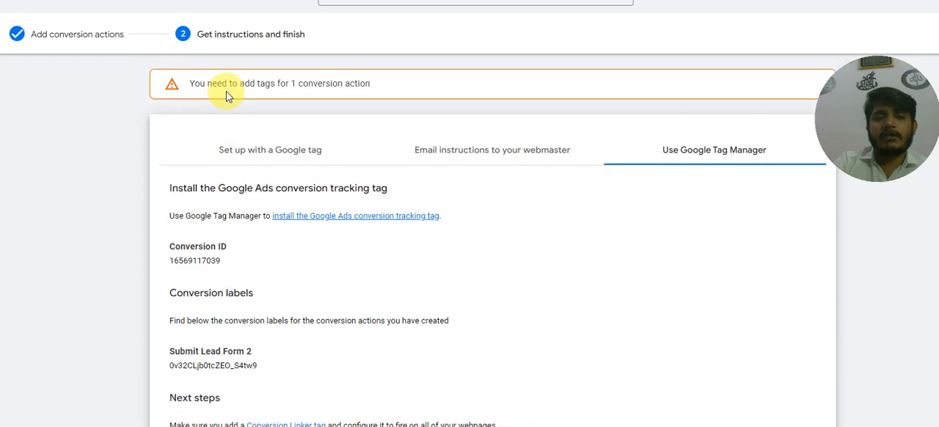
left_click(270, 154)
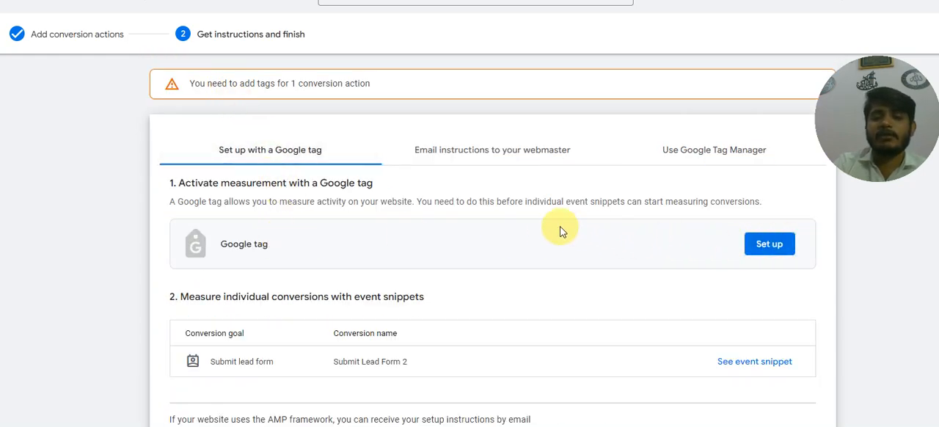
scroll(473, 213, "down", 1)
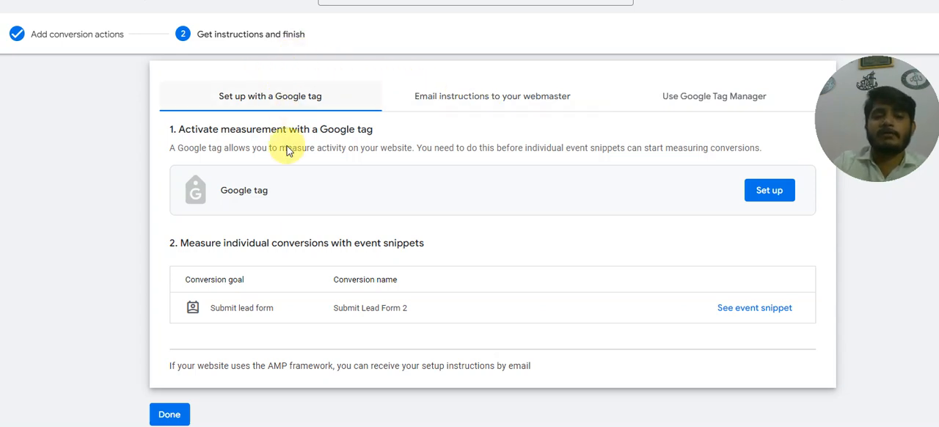
Finish the conversion setup and check the status of the Submit Lead Form and Submit Lead Form 2 actions in the conversion summary.
left_click(179, 413)
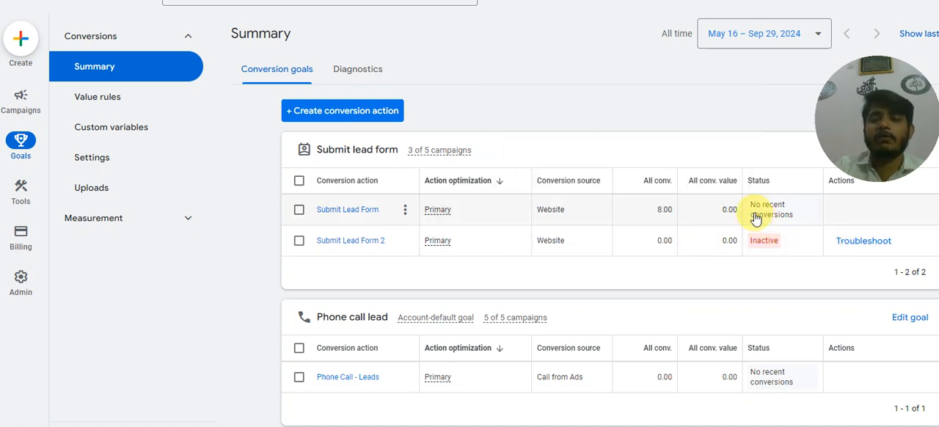
mouse_move(769, 222)
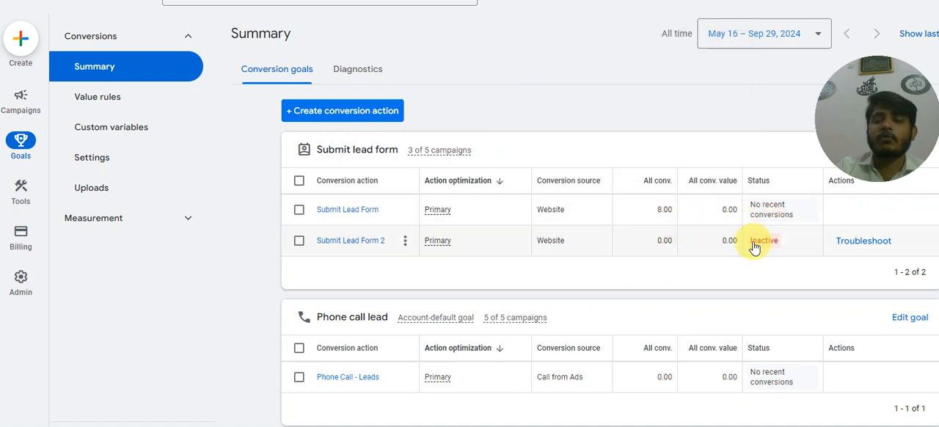
mouse_move(753, 247)
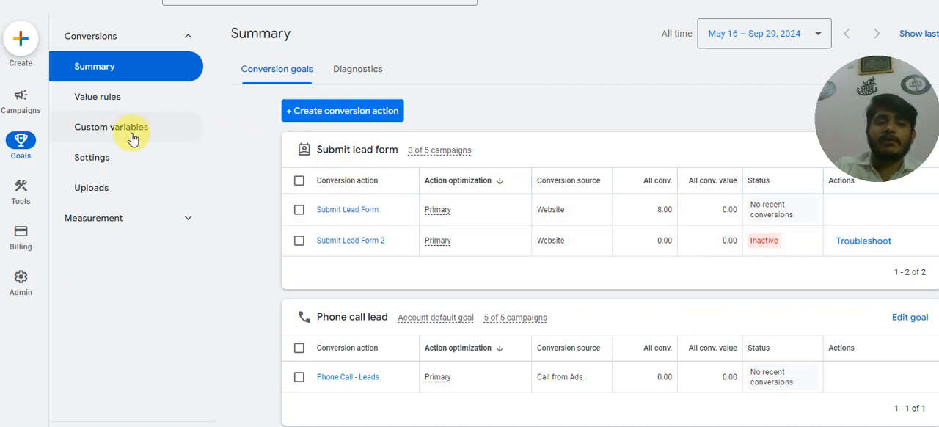
Start a new campaign from the campaigns overview and set its objective to be created without a goal's guidance.
mouse_move(34, 110)
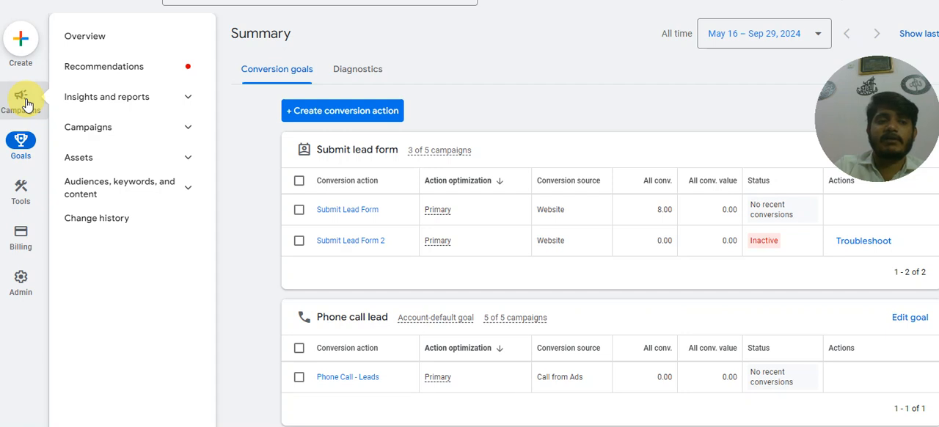
left_click(26, 104)
left_click(369, 158)
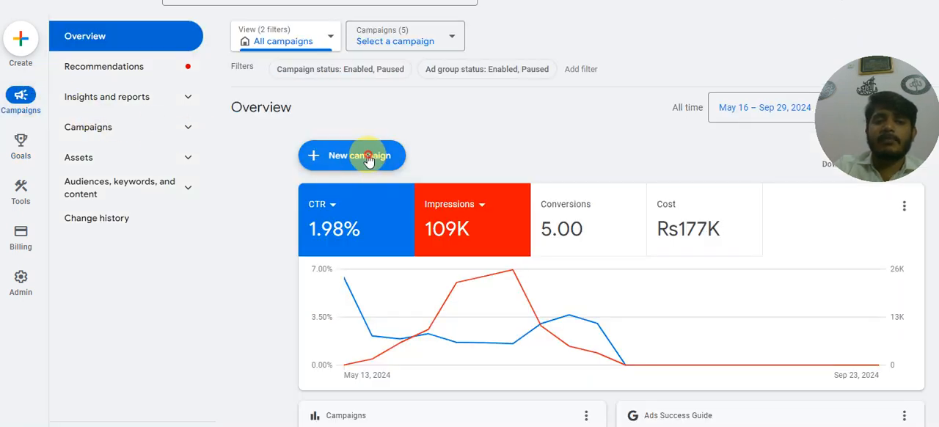
left_click(372, 166)
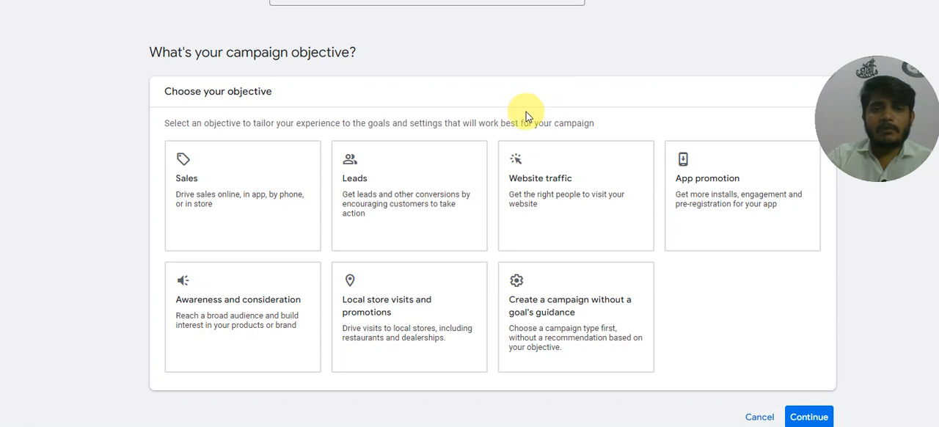
scroll(536, 147, "down", 1)
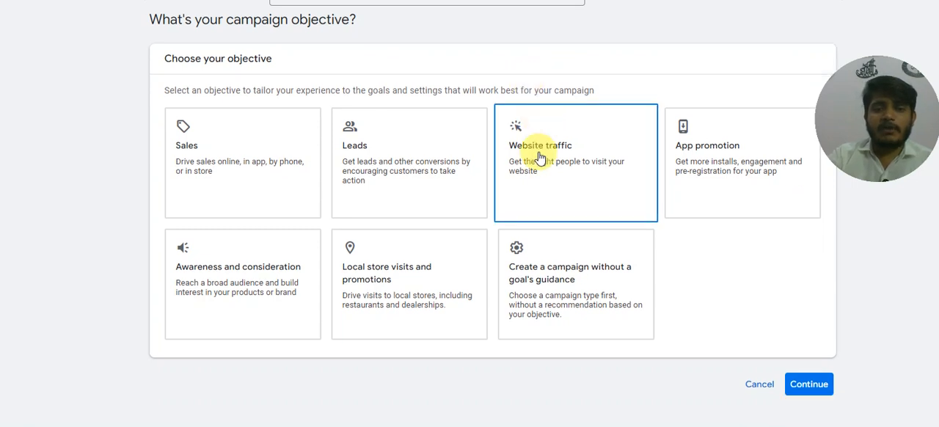
left_click(564, 281)
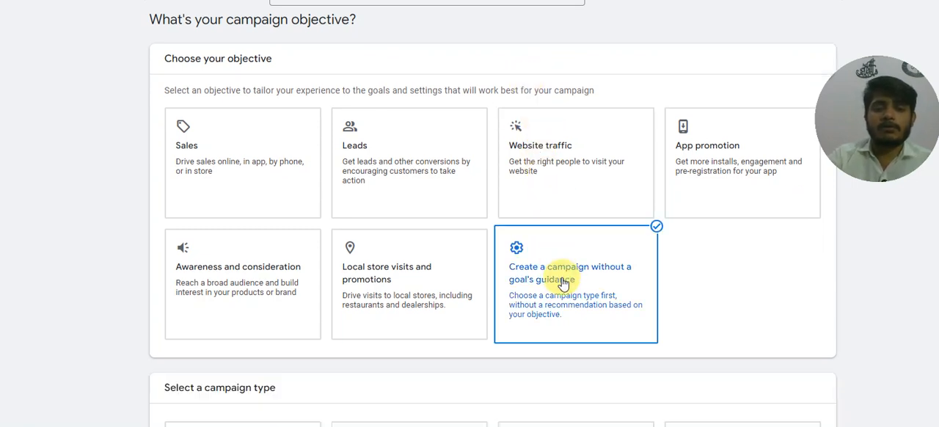
Choose Search as the campaign type.
scroll(506, 281, "down", 2)
scroll(499, 282, "down", 1)
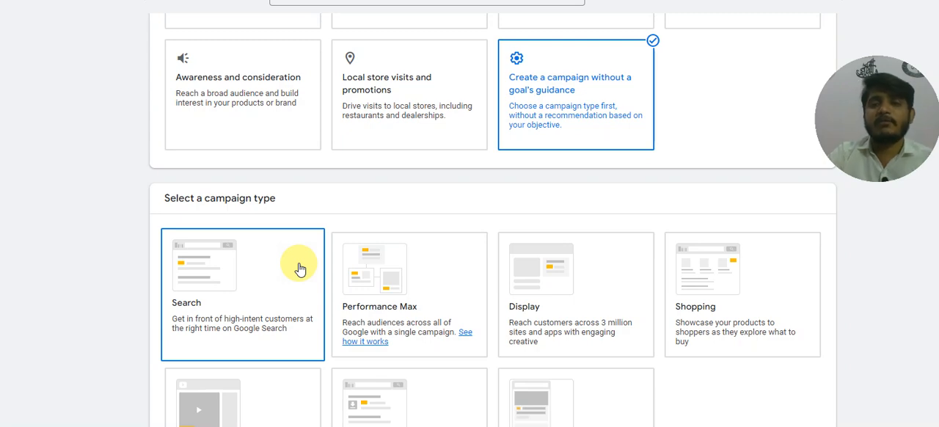
scroll(204, 264, "down", 1)
scroll(204, 264, "down", 1)
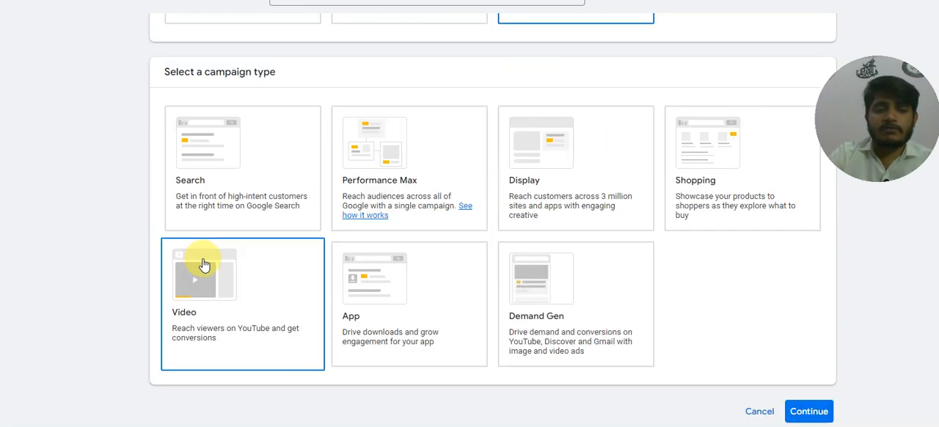
left_click(230, 179)
scroll(230, 179, "up", 1)
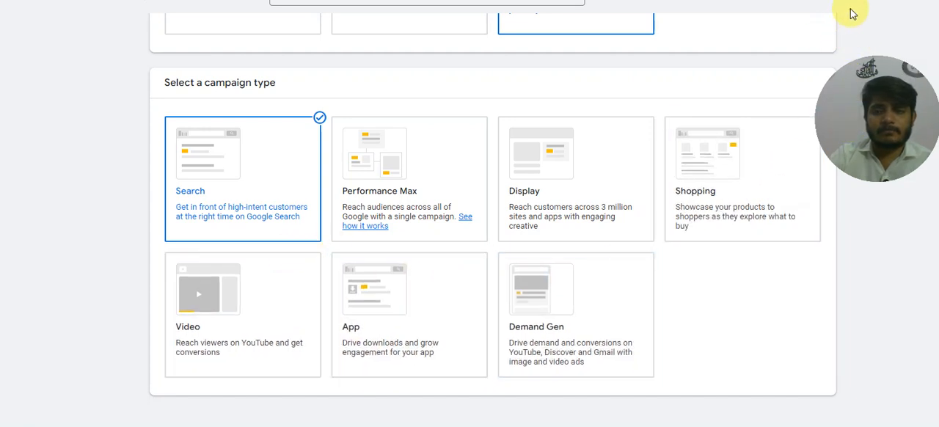
Try to remove the account-default Phone call leads goal from the campaign's conversion goals.
scroll(478, 75, "down", 3)
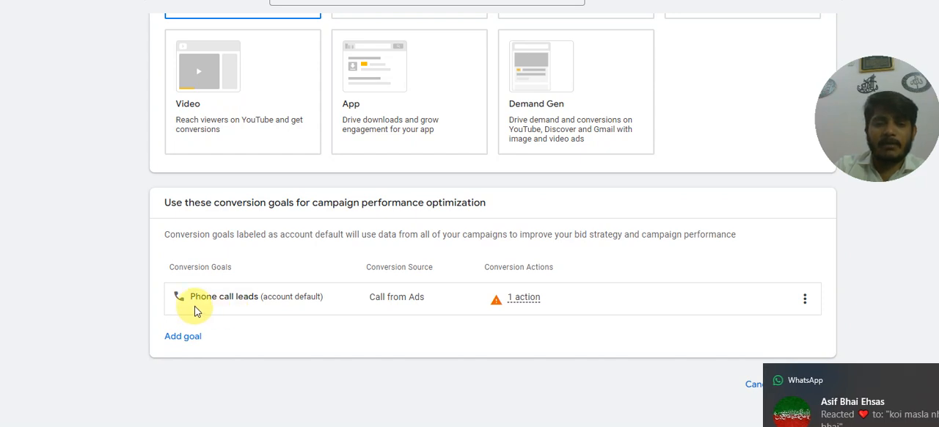
left_click(804, 301)
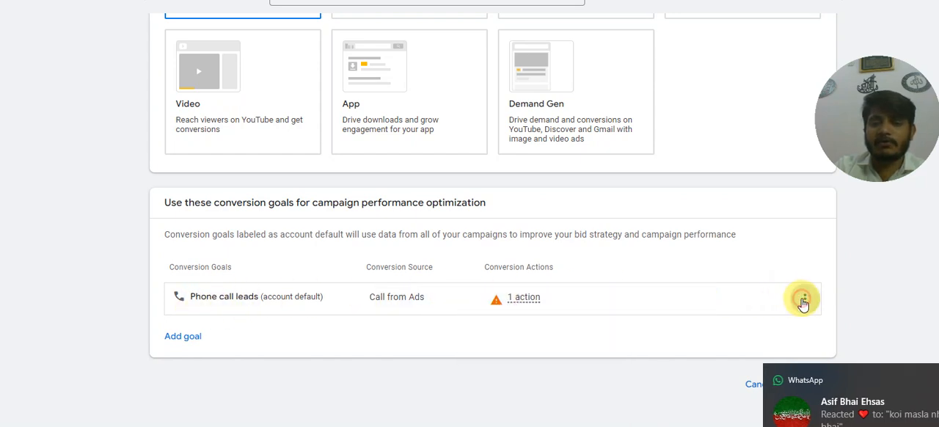
triple_click(842, 316)
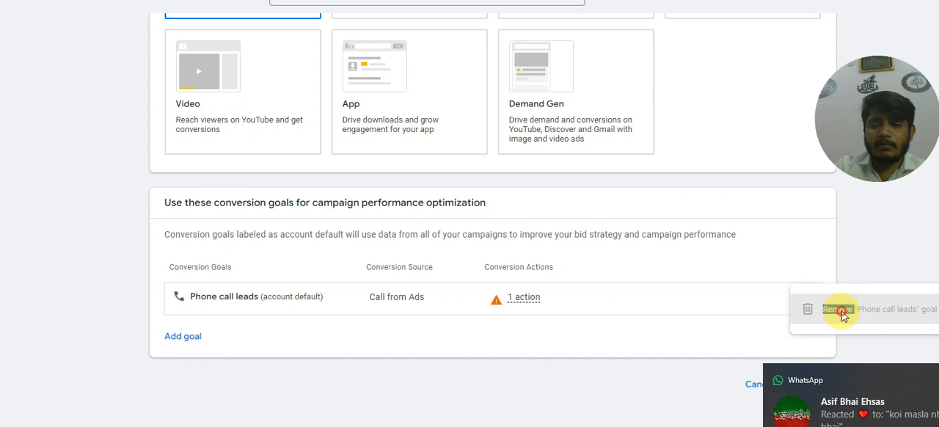
left_click(747, 342)
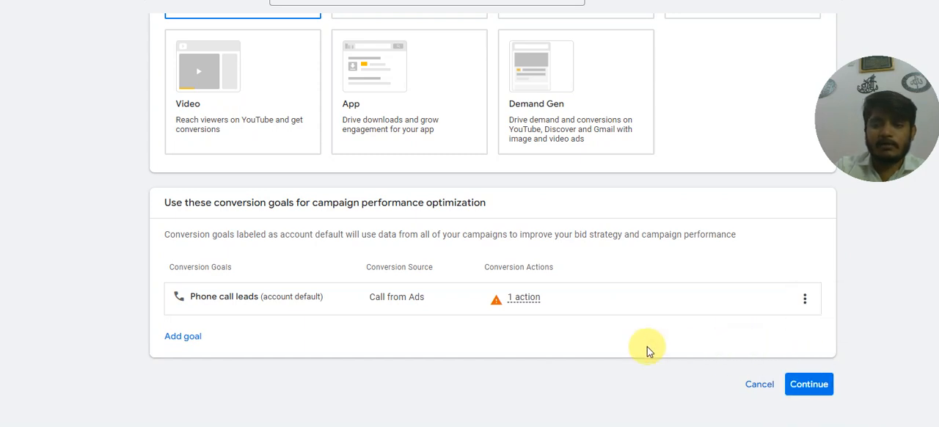
Add Submit lead forms as an additional conversion goal for the campaign.
left_click(179, 336)
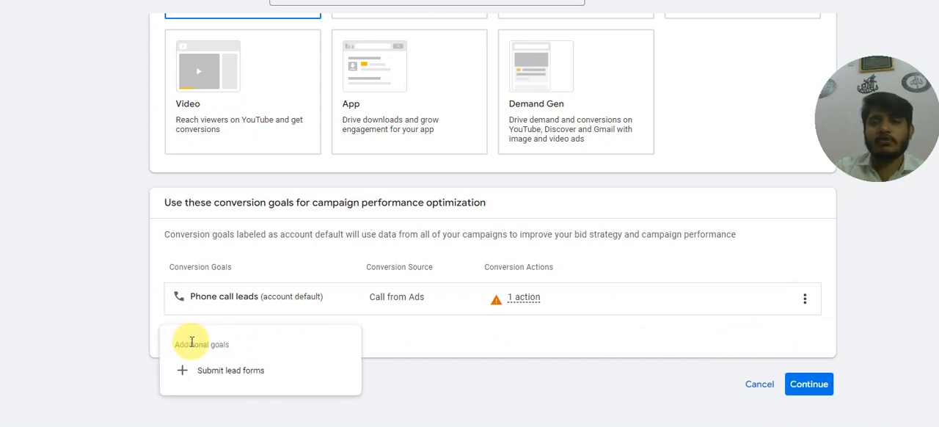
left_click(217, 370)
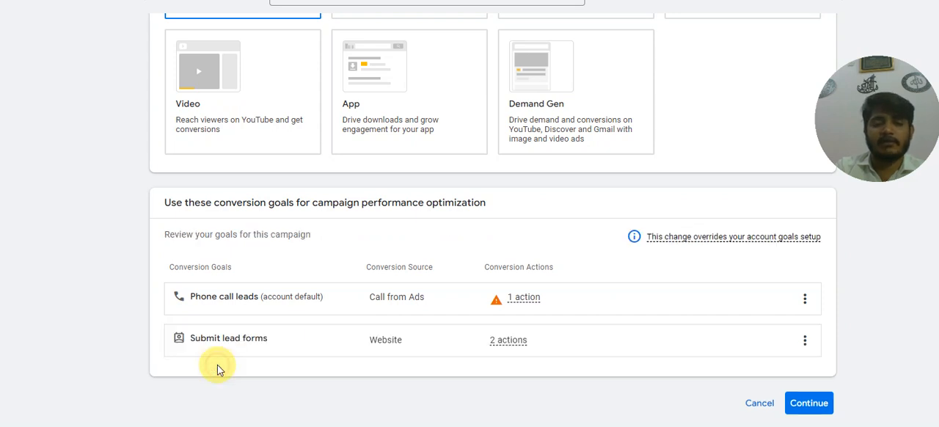
scroll(560, 338, "down", 1)
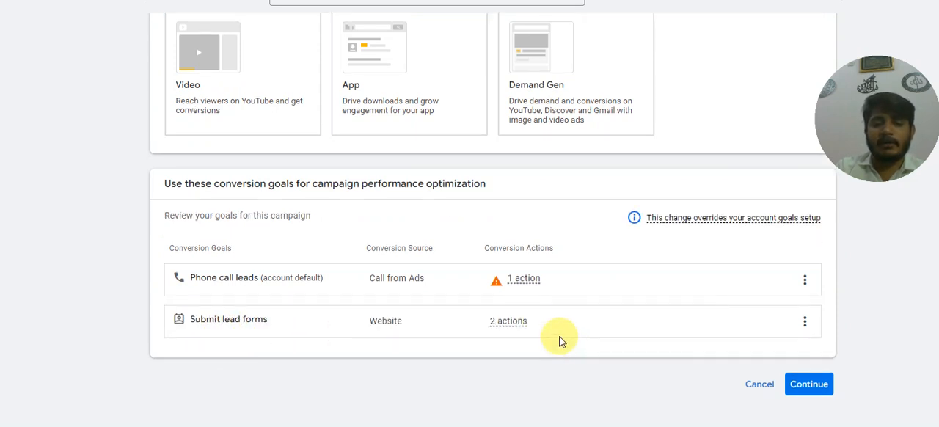
mouse_move(523, 324)
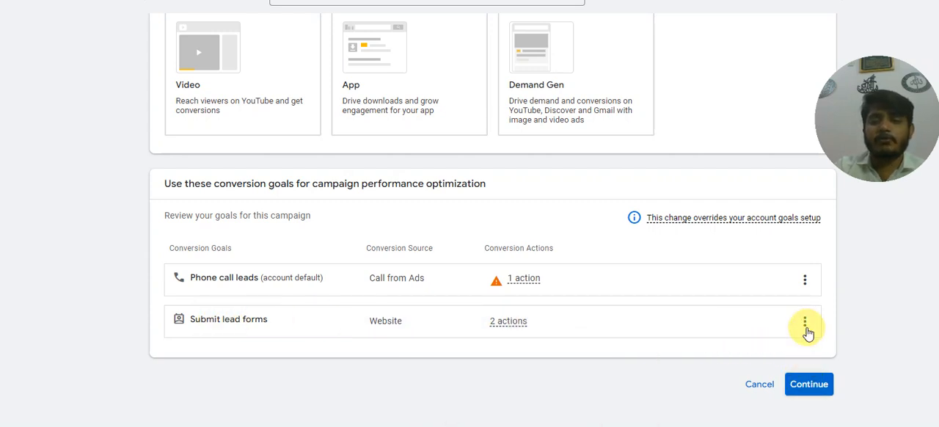
Remove the Phone call leads goal from the campaign, keep only Submit lead forms, and continue to the campaign results settings.
left_click(805, 280)
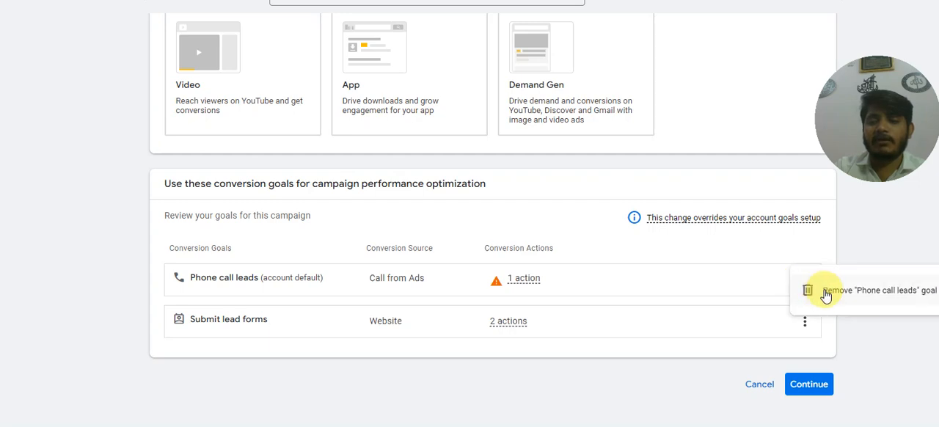
left_click(825, 292)
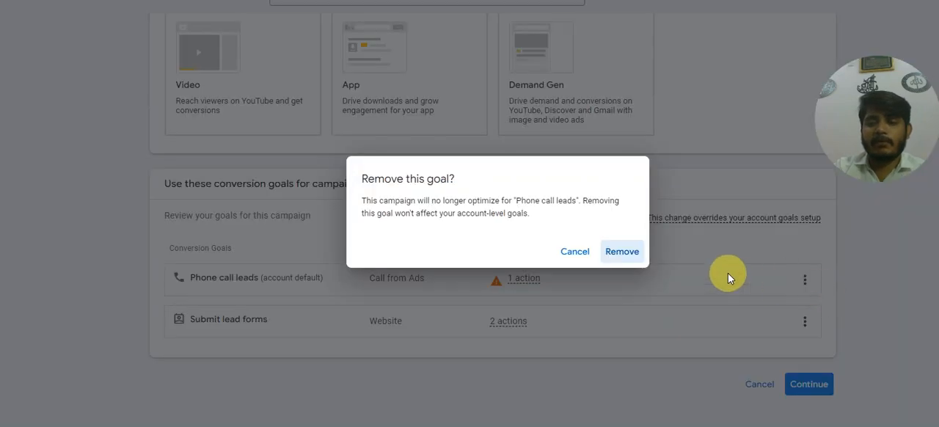
left_click(624, 254)
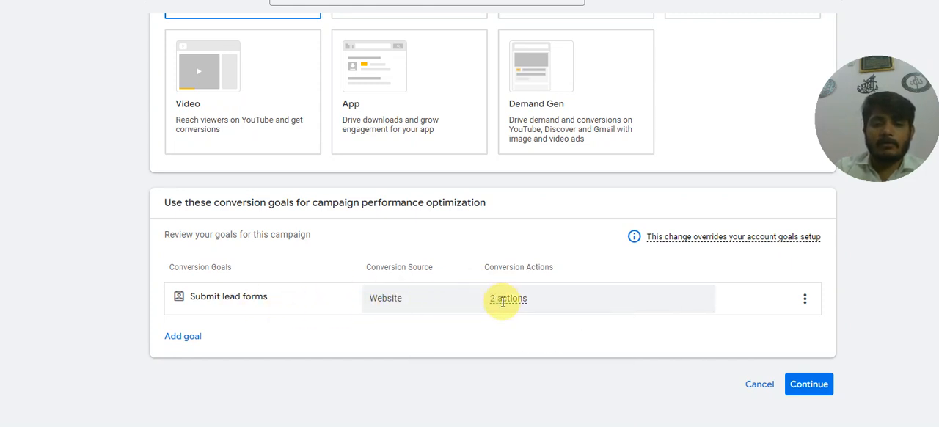
left_click(180, 337)
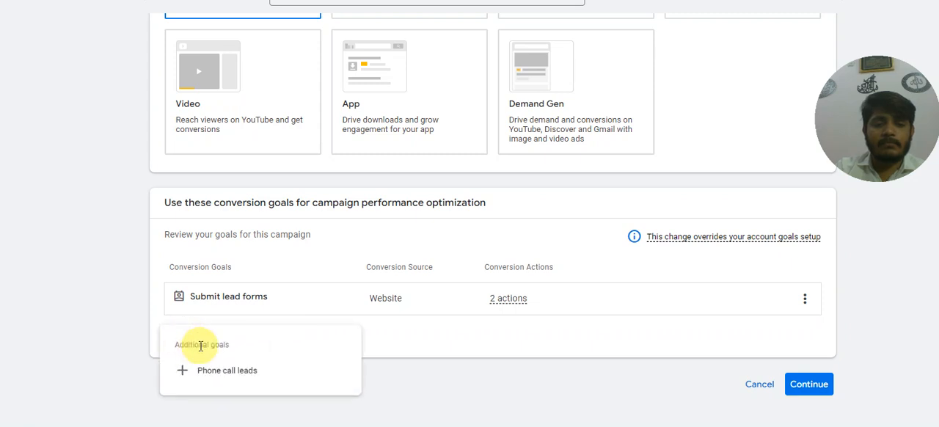
left_click(387, 350)
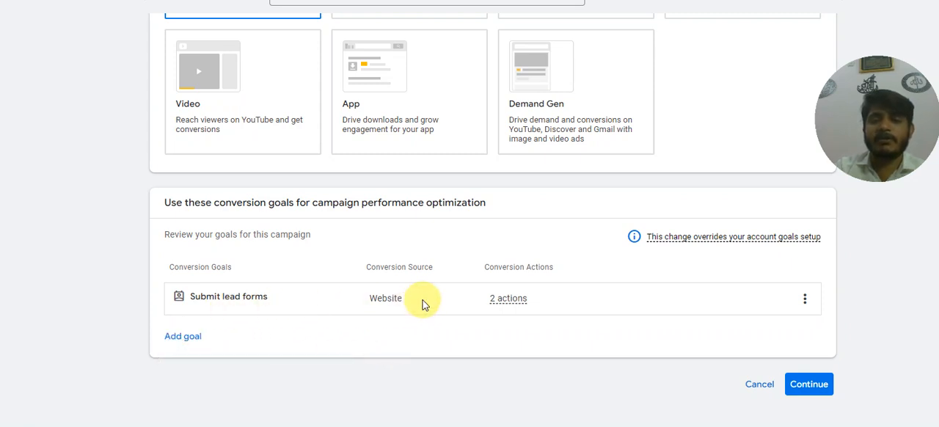
left_click(809, 391)
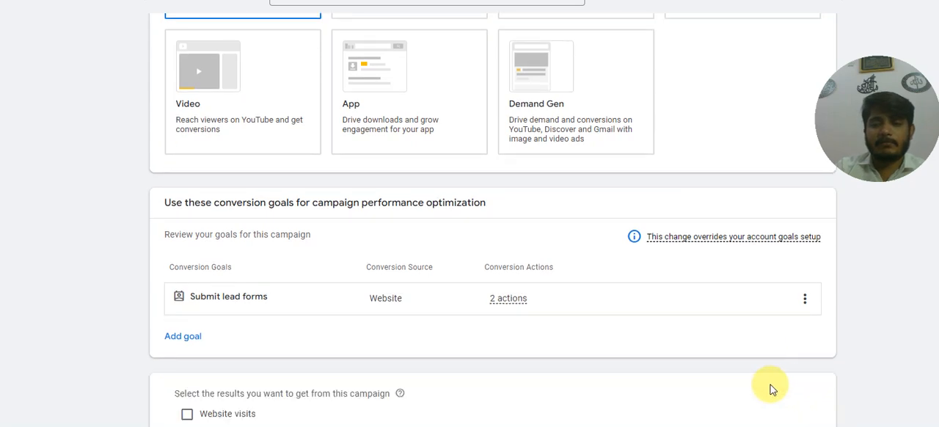
Select website visits as the desired campaign result, enter xyz.com as the business website, and continue to the campaign name.
mouse_move(514, 301)
scroll(447, 358, "down", 1)
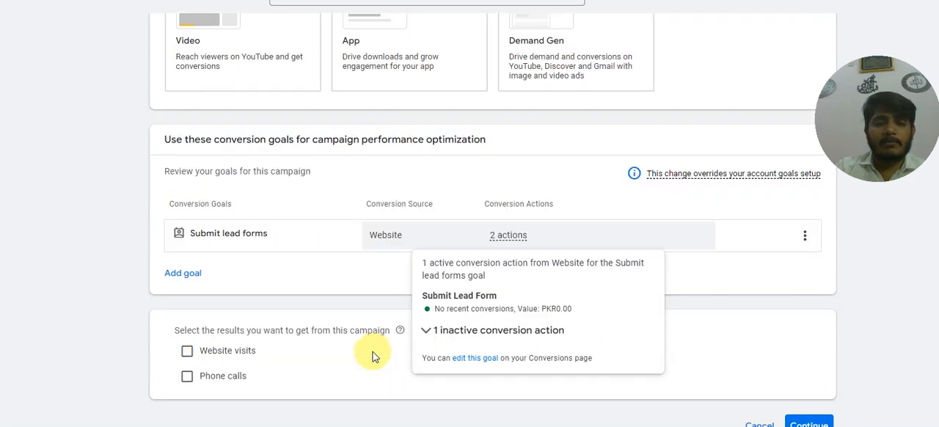
scroll(438, 336, "down", 1)
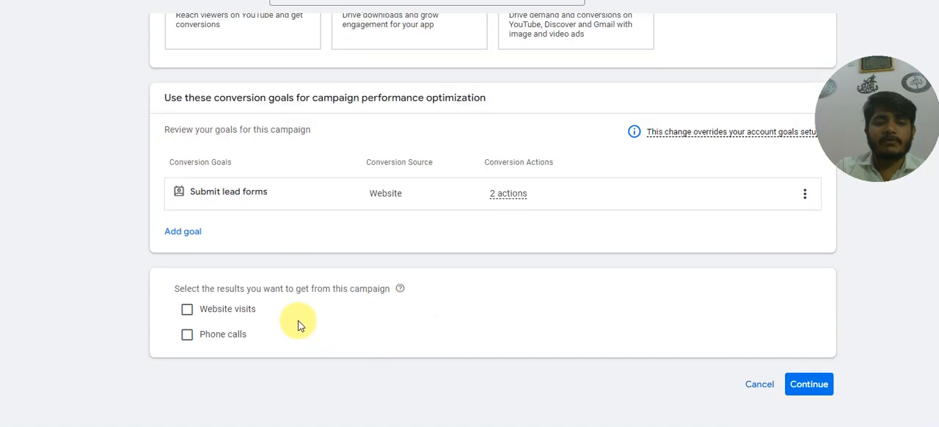
left_click(187, 312)
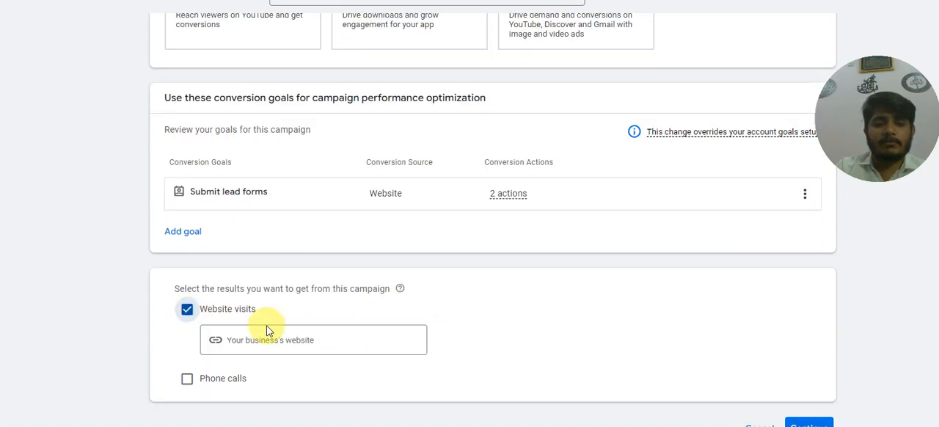
left_click(342, 340)
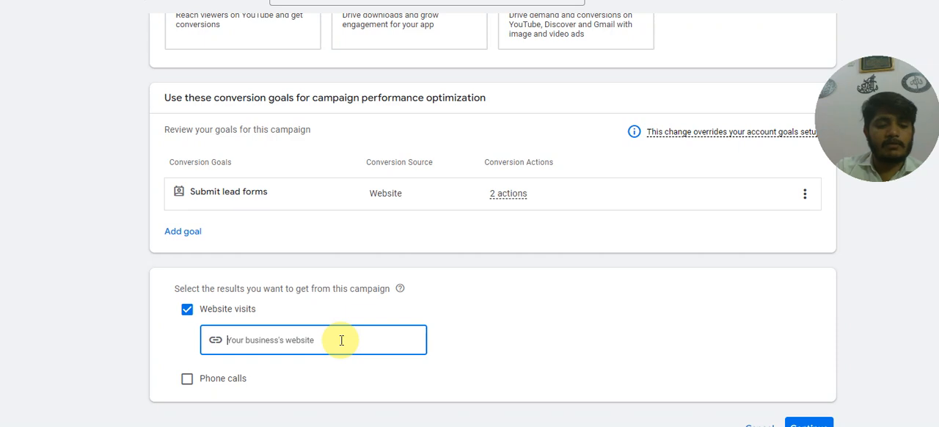
type("xyz")
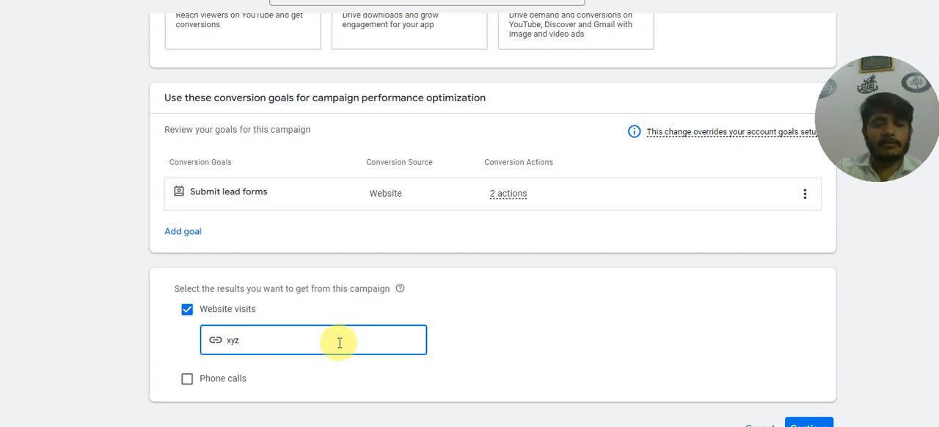
type(".com")
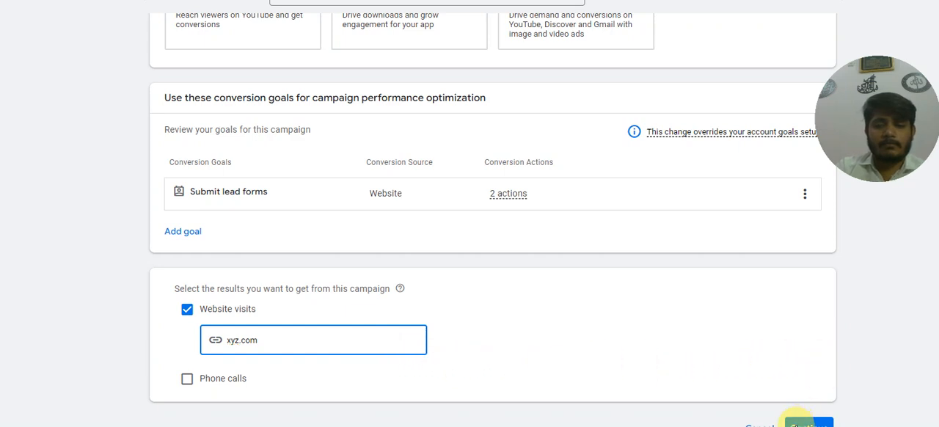
left_click(797, 423)
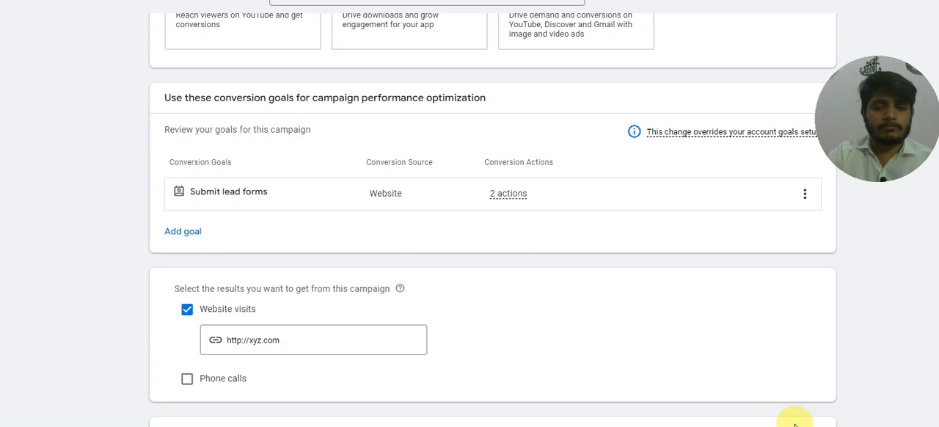
Name the campaign Search leads.
scroll(377, 358, "down", 4)
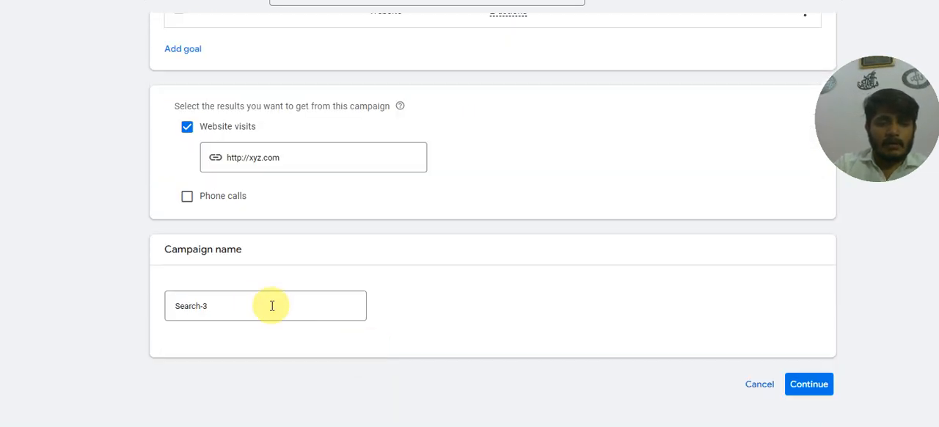
left_click_drag(236, 306, 133, 308)
type("Search leads")
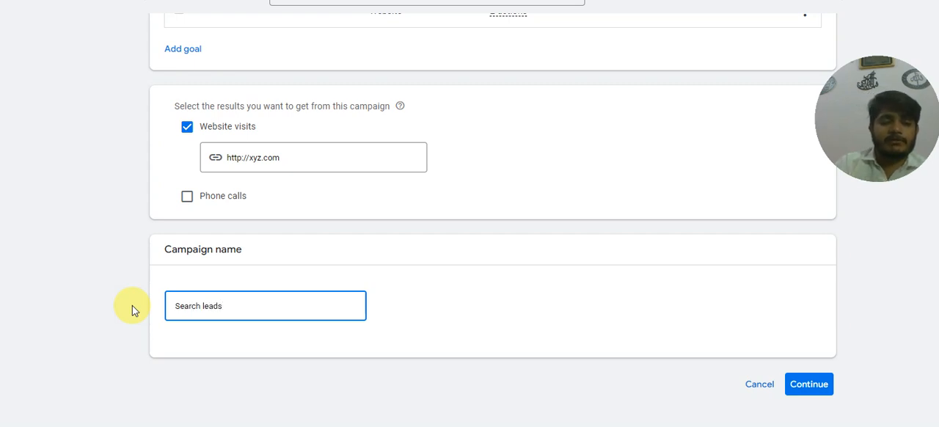
left_click(205, 333)
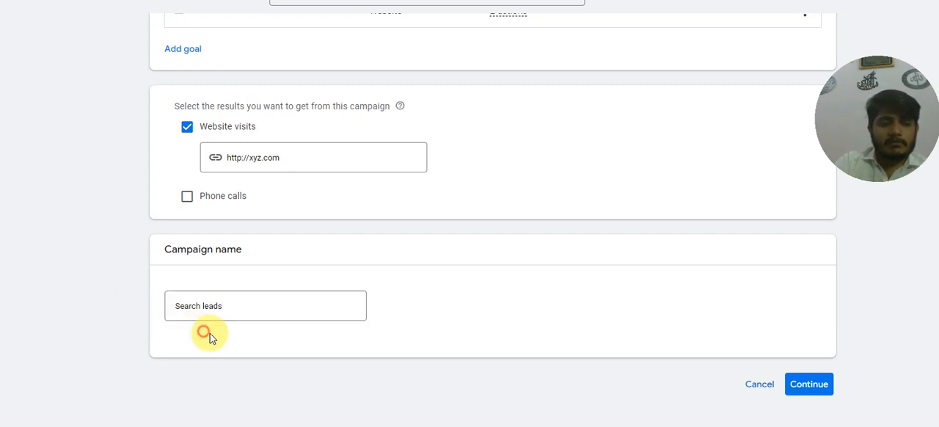
Continue to the bidding settings, set the bidding focus to Clicks, and proceed to the campaign settings.
left_click(811, 384)
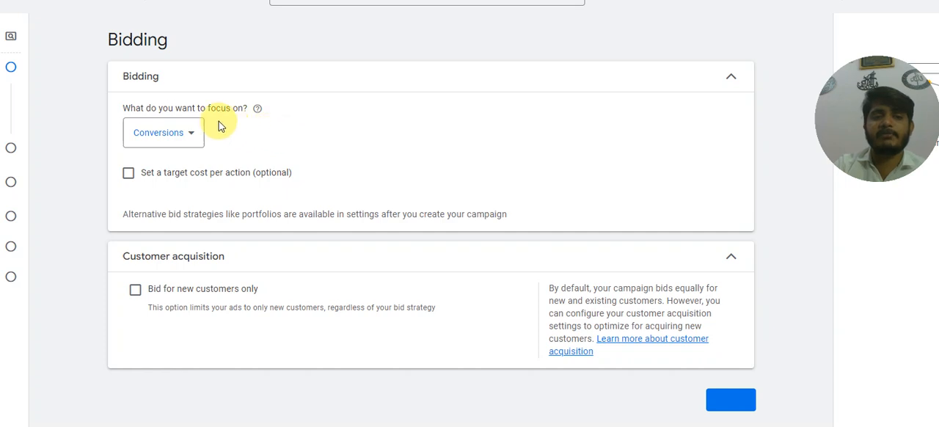
left_click(187, 134)
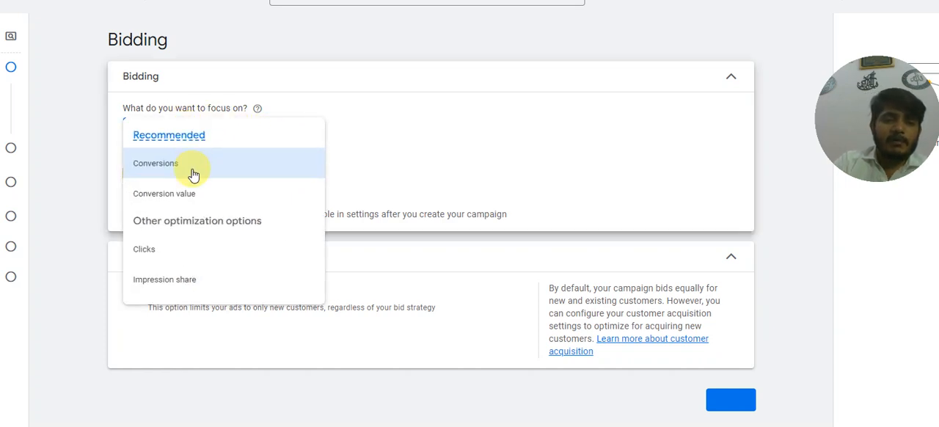
left_click(190, 252)
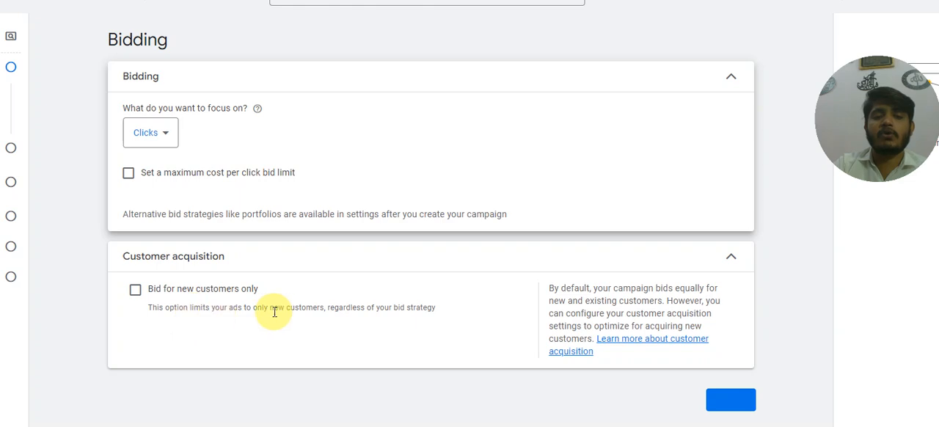
left_click(734, 405)
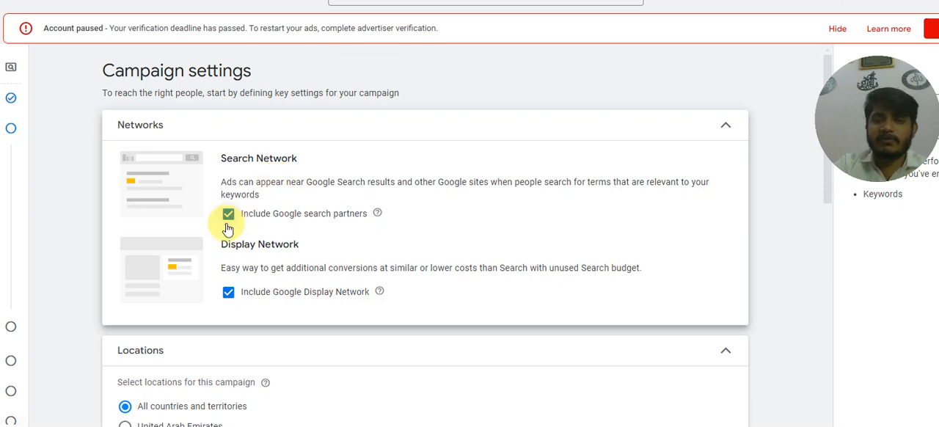
Exclude the Google Display Network and set the campaign location to United Arab Emirates.
scroll(340, 235, "down", 2)
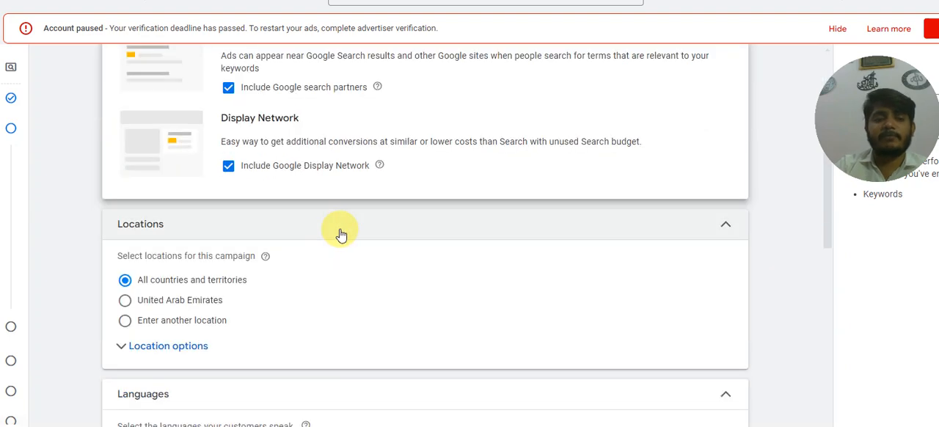
left_click(228, 166)
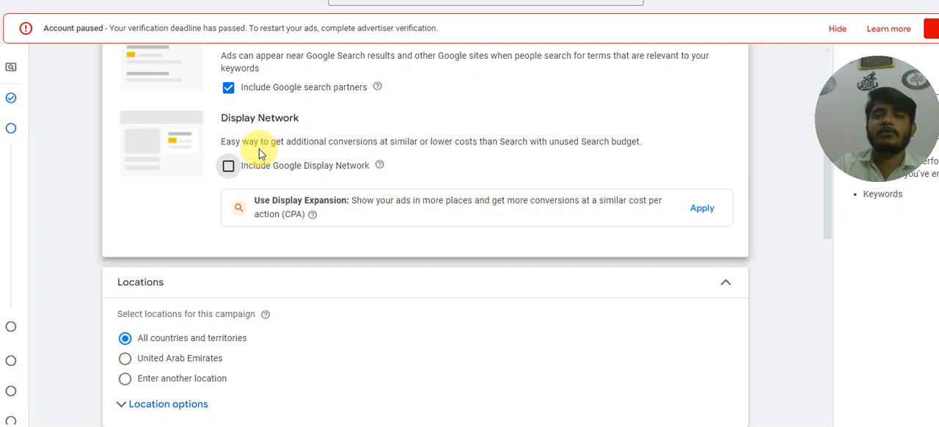
scroll(281, 183, "down", 2)
scroll(220, 220, "down", 1)
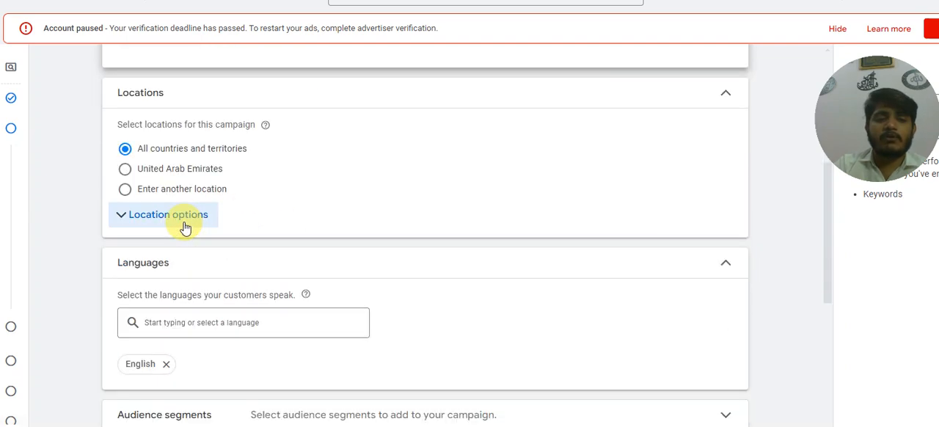
left_click(126, 170)
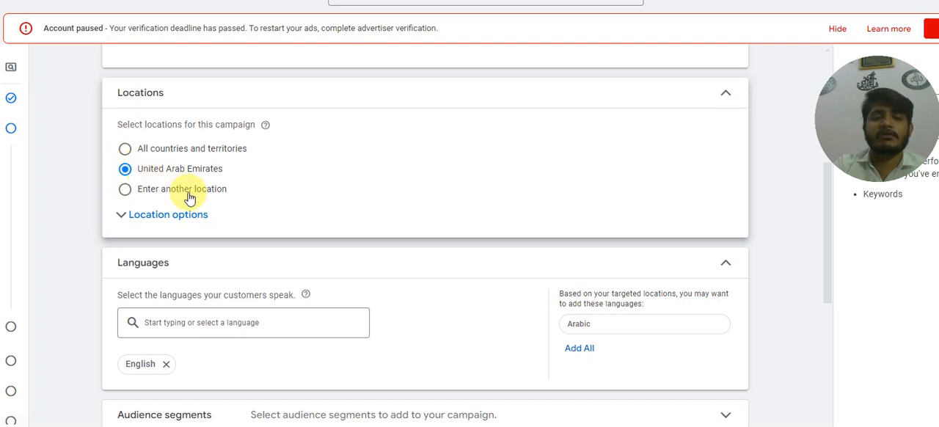
Review the language, audience segment, broad match keyword and automatically created asset settings of the campaign.
scroll(187, 189, "down", 2)
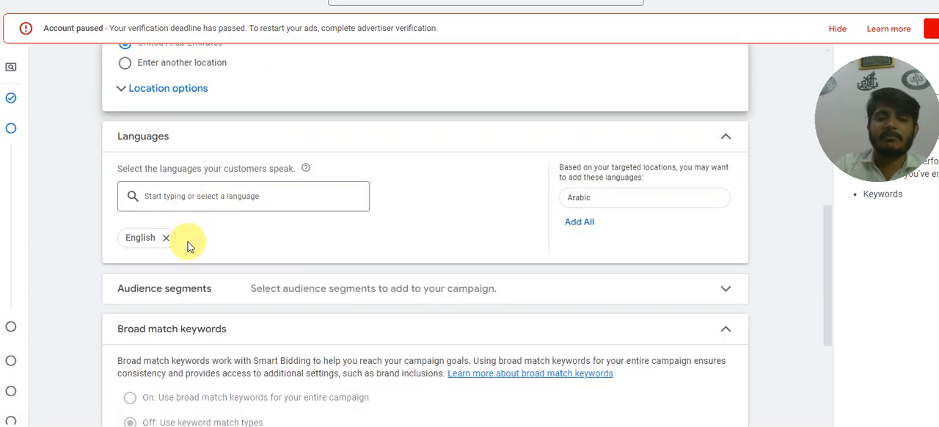
scroll(224, 229, "down", 2)
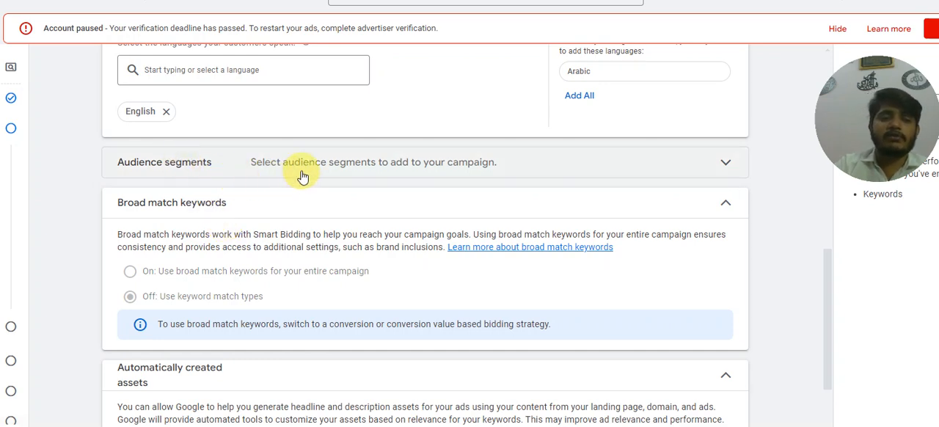
scroll(301, 176, "down", 1)
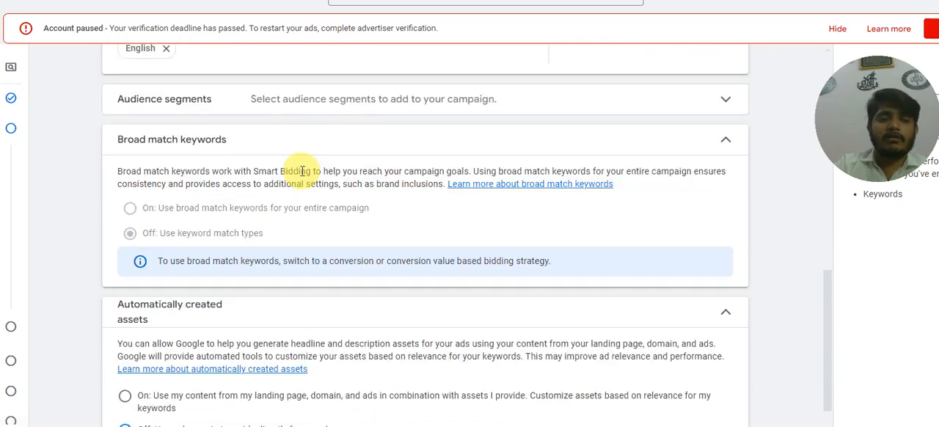
left_click(222, 142)
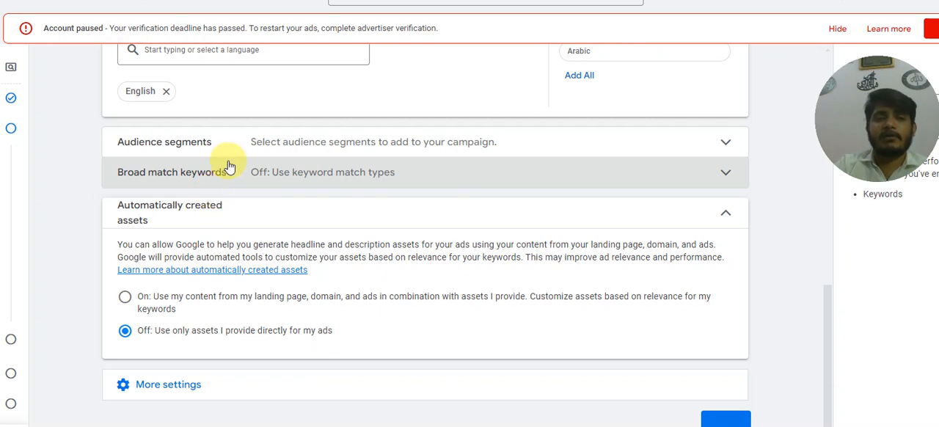
left_click(259, 151)
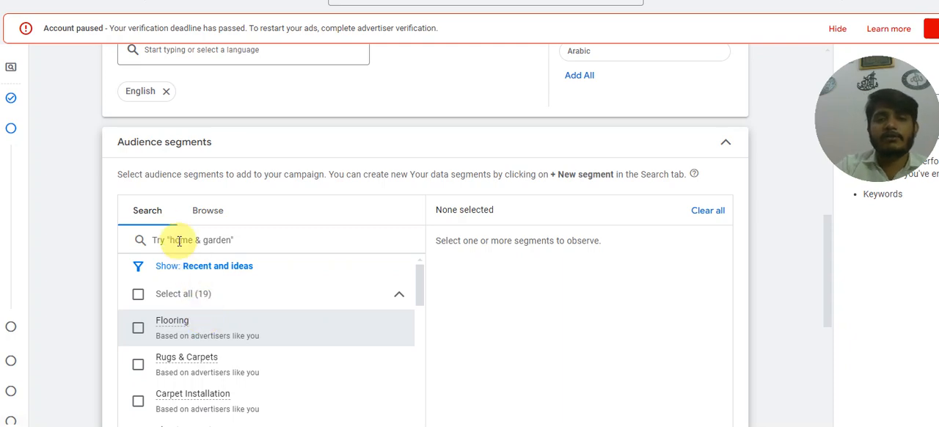
left_click(725, 149)
scroll(214, 178, "down", 3)
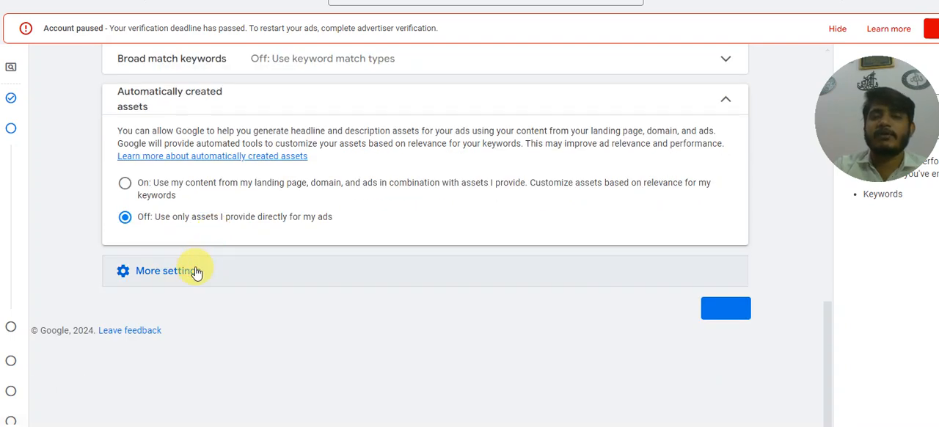
Expand the additional campaign settings to check them and continue to keyword and asset generation.
left_click(168, 271)
scroll(197, 271, "down", 1)
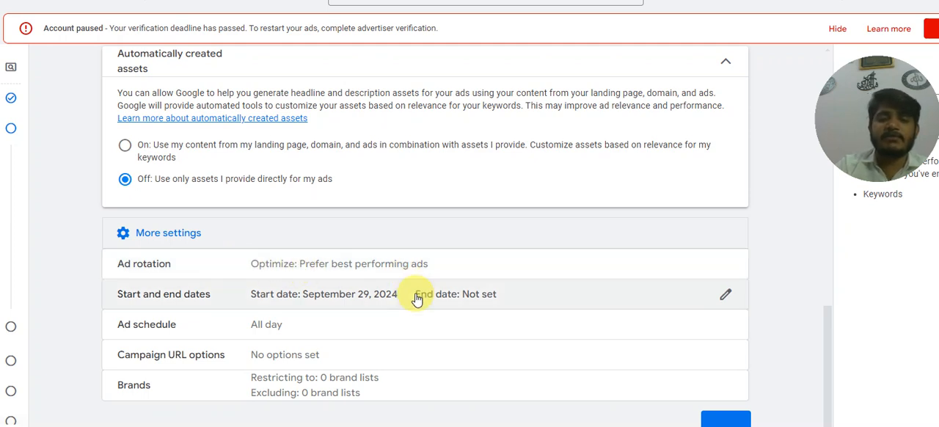
left_click(726, 420)
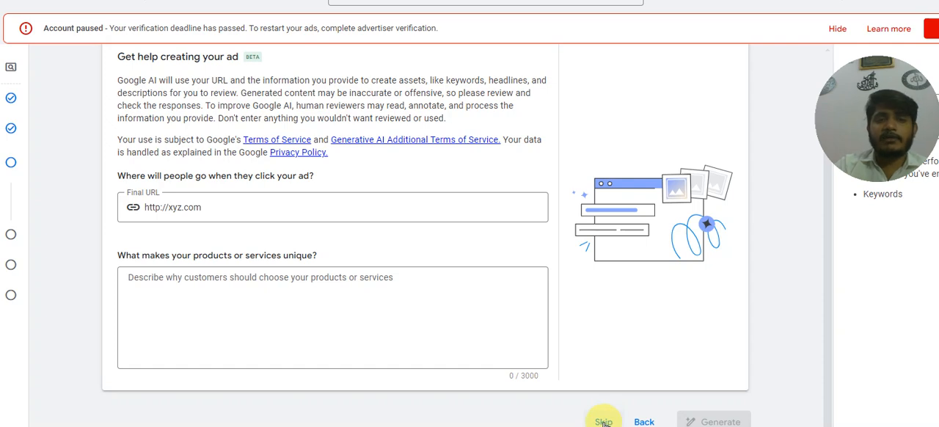
Skip the AI keyword and asset generation and go on to the ad group keywords.
scroll(534, 309, "up", 1)
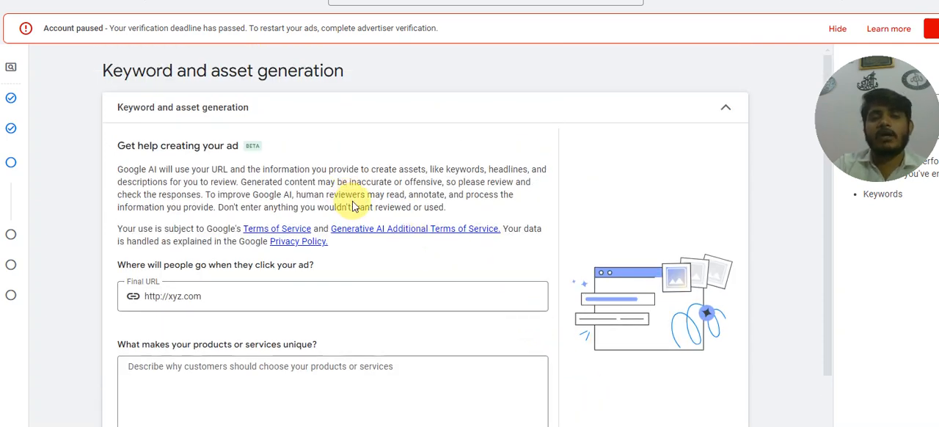
scroll(357, 200, "down", 1)
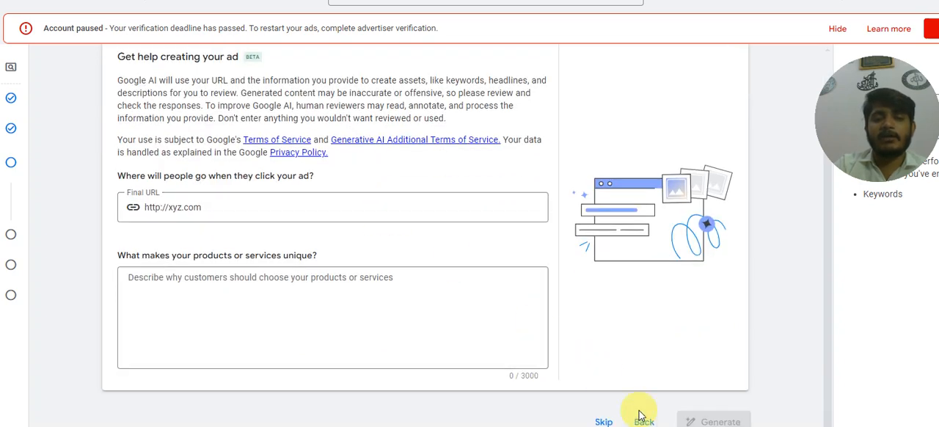
left_click(608, 422)
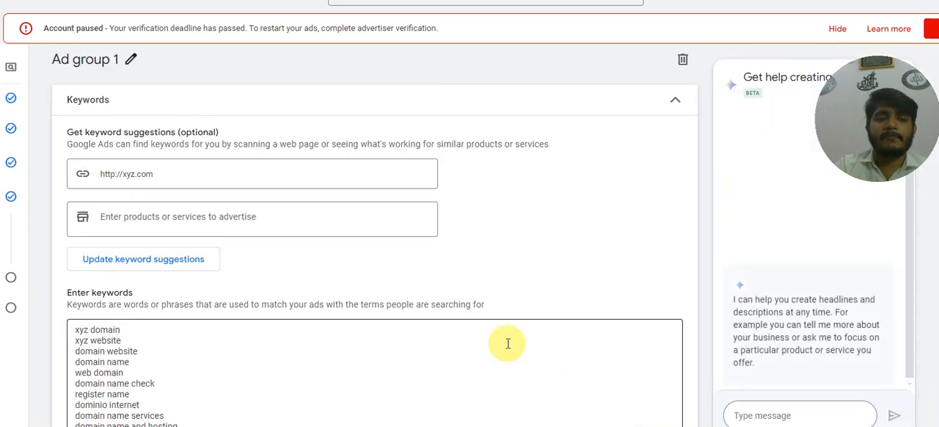
Dismiss the new keywords experience guide and confirm leaving it.
left_click(160, 218)
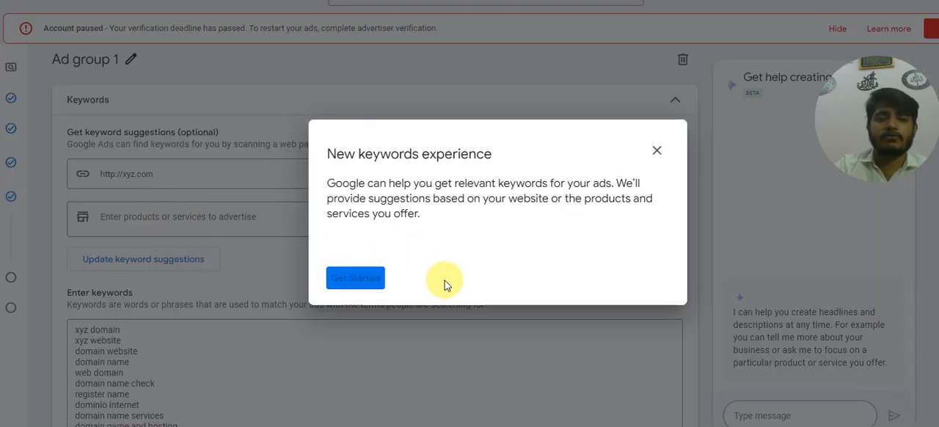
left_click(656, 152)
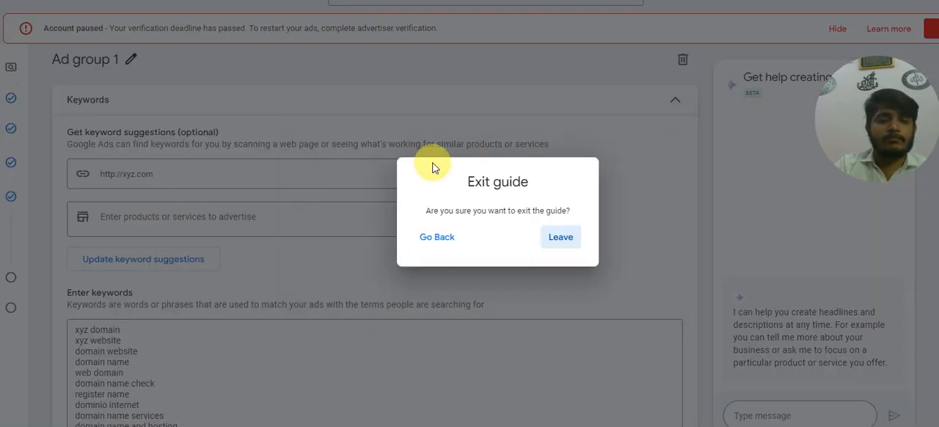
left_click(556, 238)
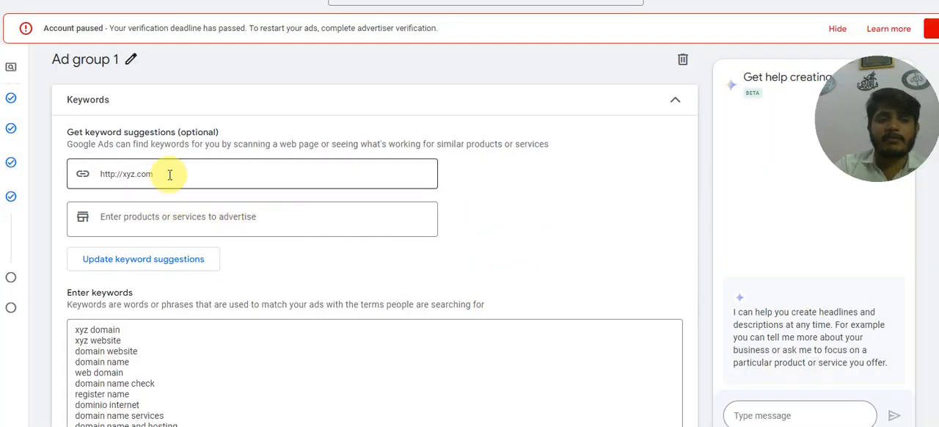
Try to replace the current keywords with suggestions for "dubai Flooring" entered as the URL to scan.
left_click_drag(169, 174, 85, 175)
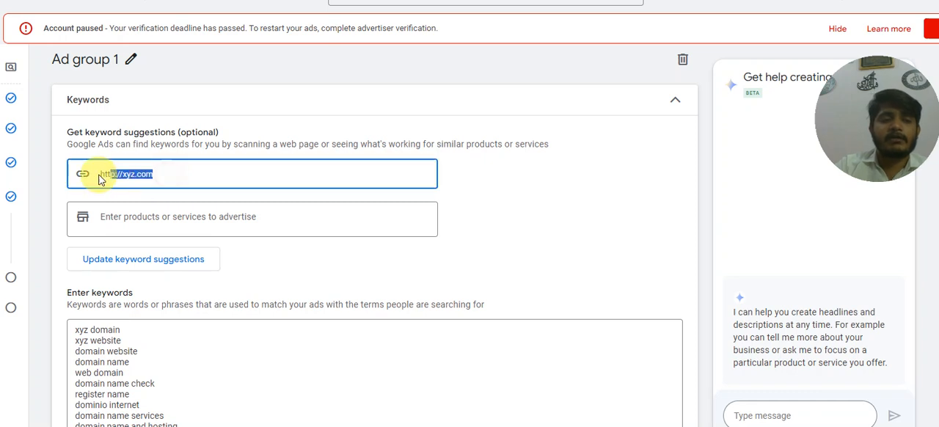
type("F")
key("BackSpace")
type("dubai Flooring")
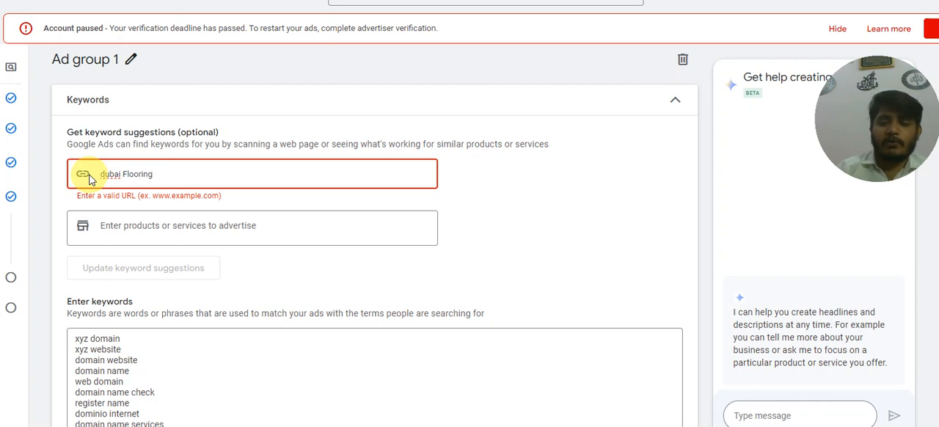
key("Return")
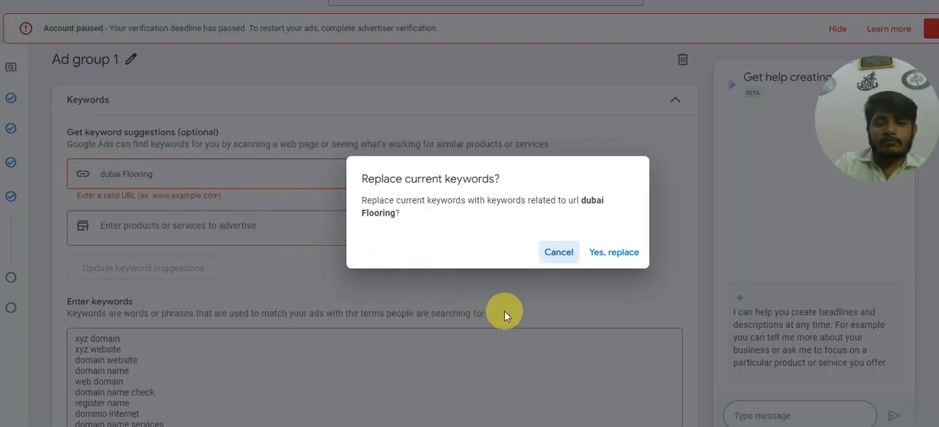
left_click(600, 253)
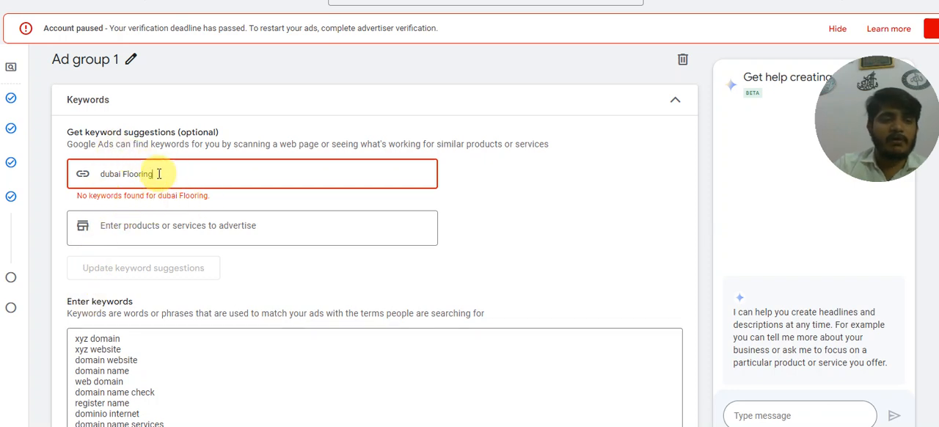
Try to replace the current keywords with suggestions from the URL dubaiflooring.com.
left_click_drag(158, 174, 117, 174)
key("BackSpace")
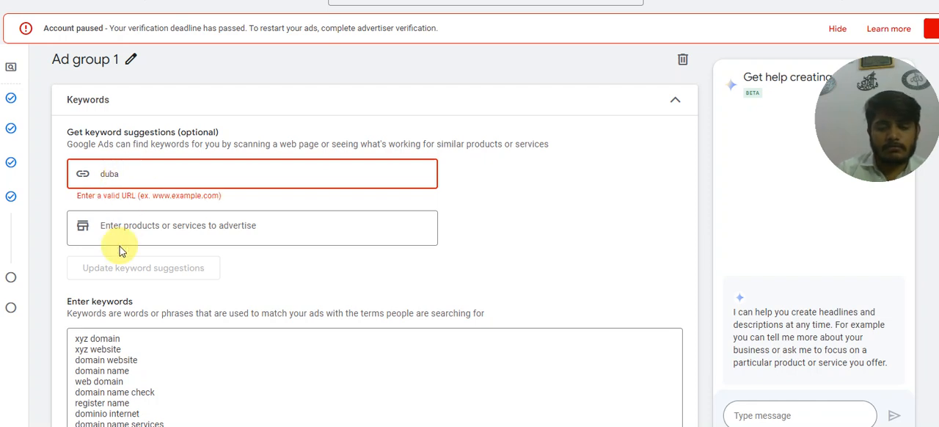
type("iflooring.com")
left_click(121, 253)
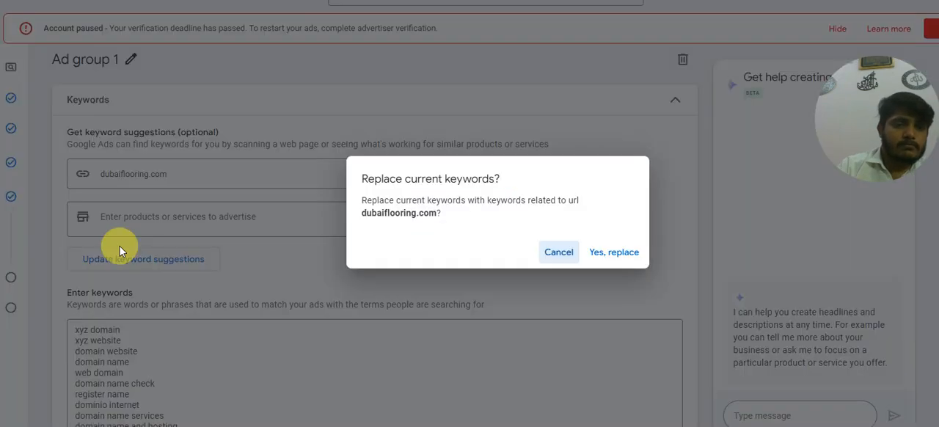
left_click(614, 252)
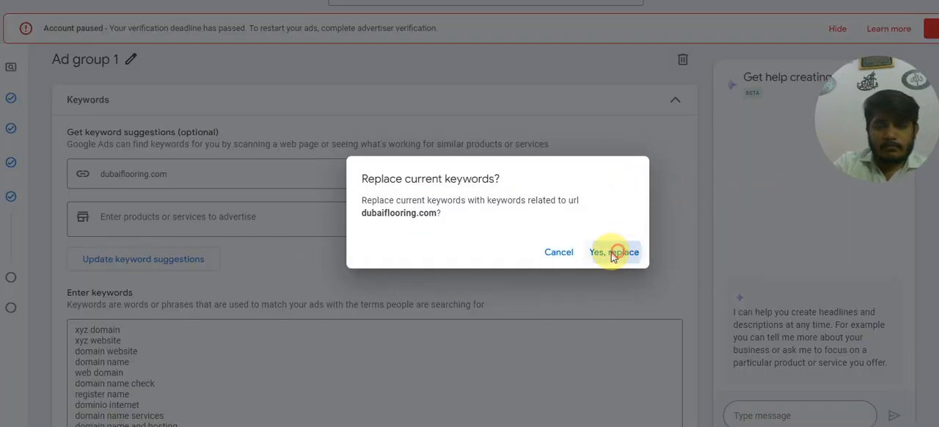
scroll(161, 308, "down", 1)
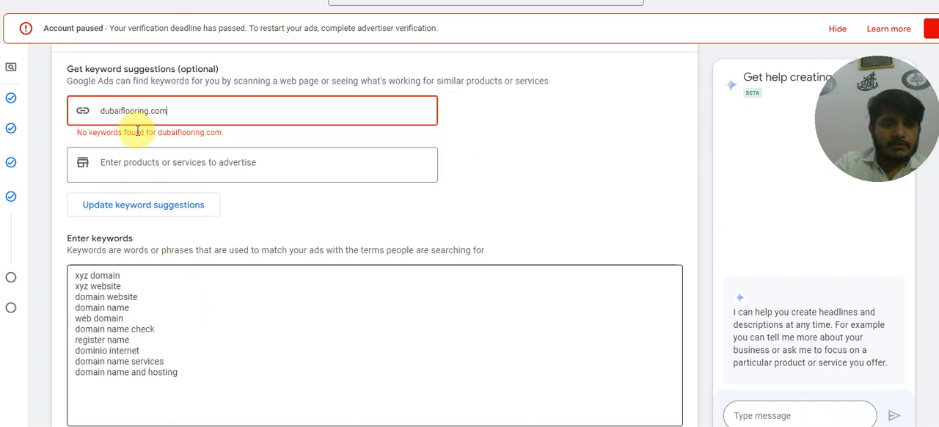
Clear the keyword suggestion URL and replace all listed keywords with "best flooring shop in dubai".
left_click_drag(167, 111, 98, 114)
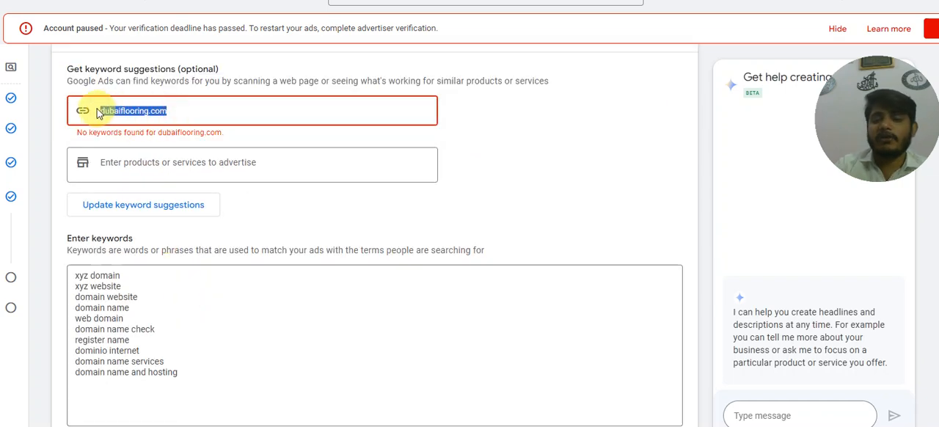
key("BackSpace")
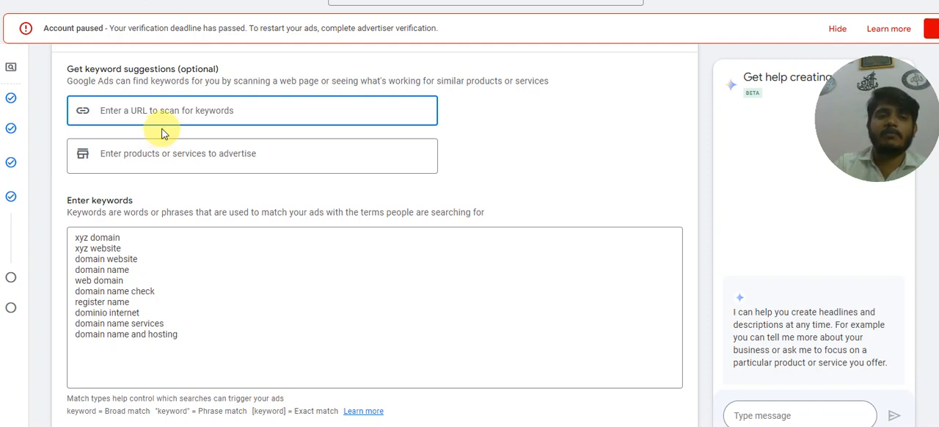
left_click_drag(189, 337, 72, 243)
key("BackSpace")
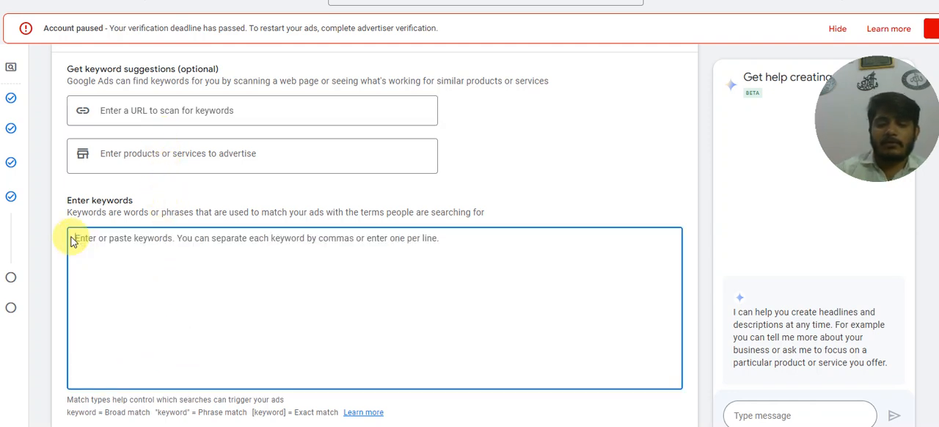
type("best f")
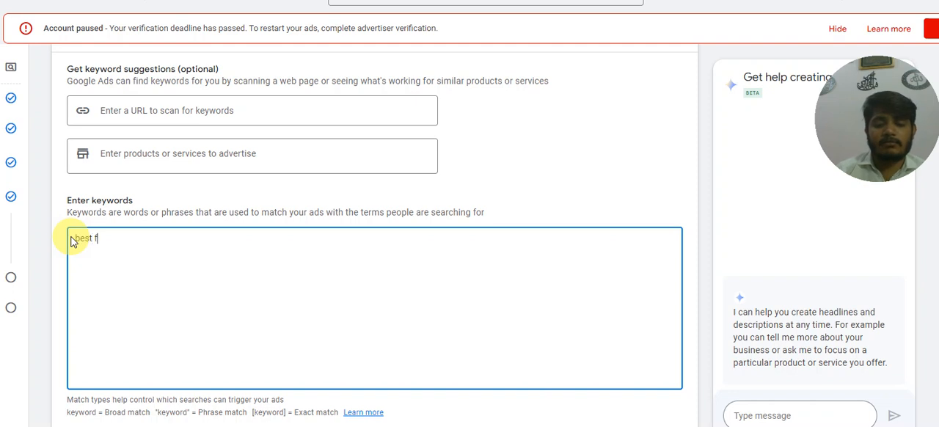
type("looring shop in dubai")
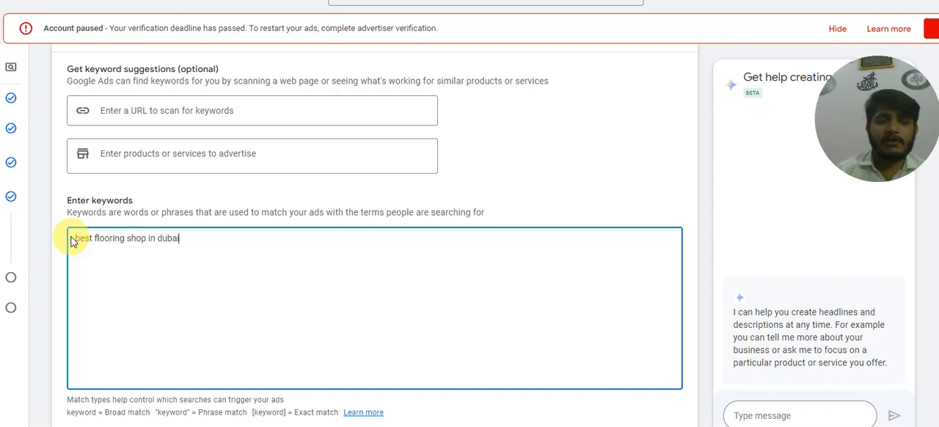
Set the ad's display path to "dubai" in the first part and "flooring" in the second part.
left_click(251, 198)
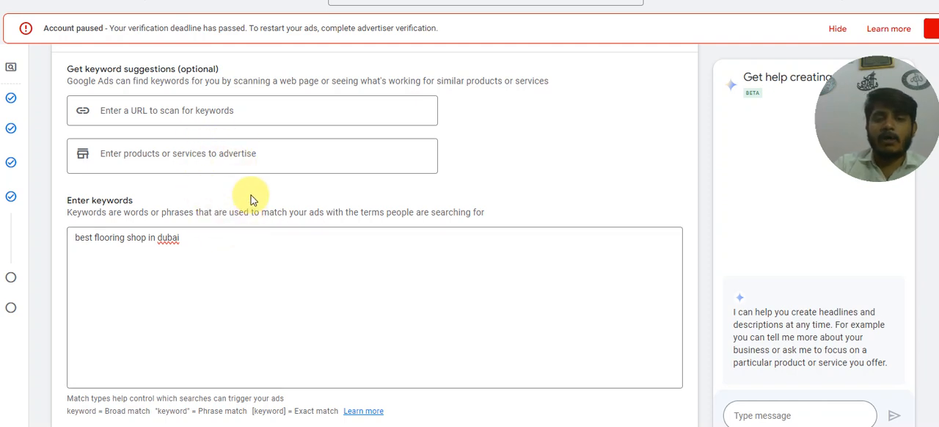
scroll(257, 220, "down", 2)
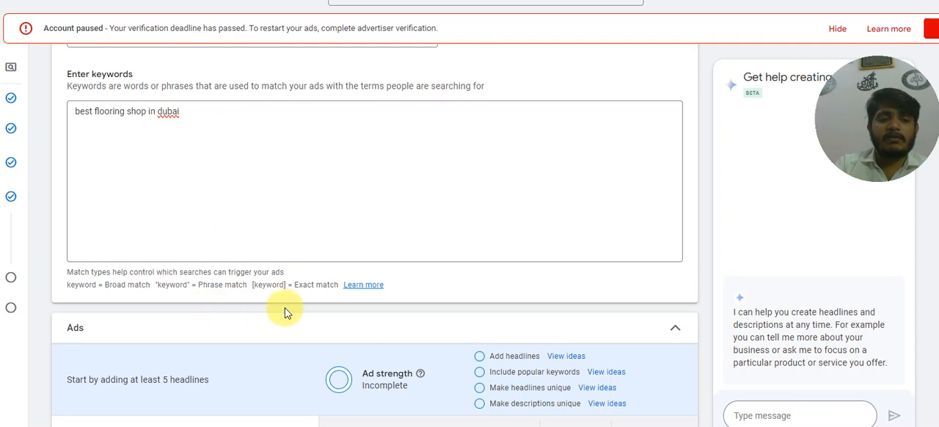
scroll(286, 312, "down", 2)
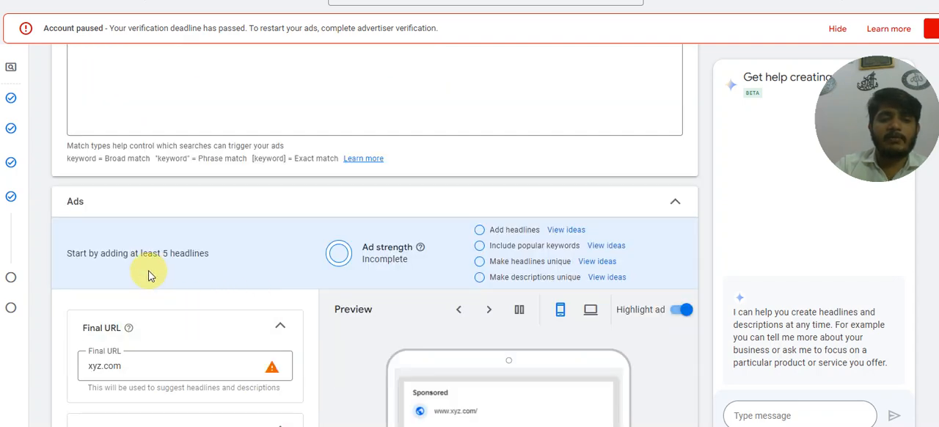
scroll(148, 275, "down", 2)
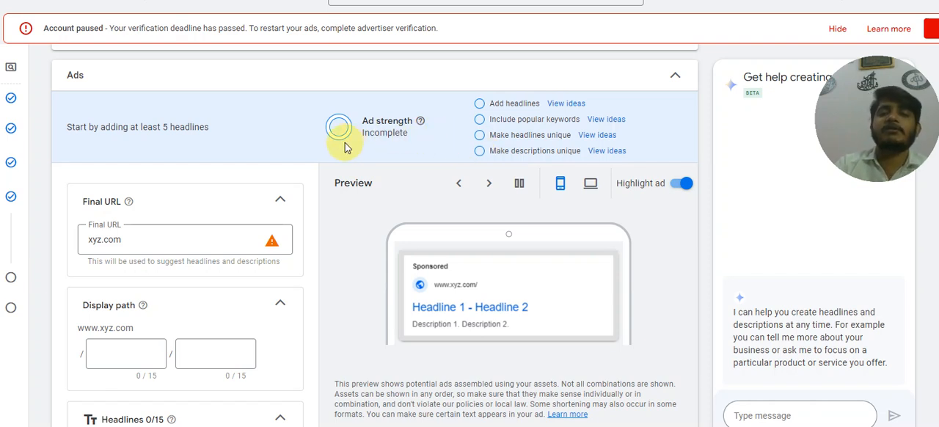
scroll(157, 203, "down", 2)
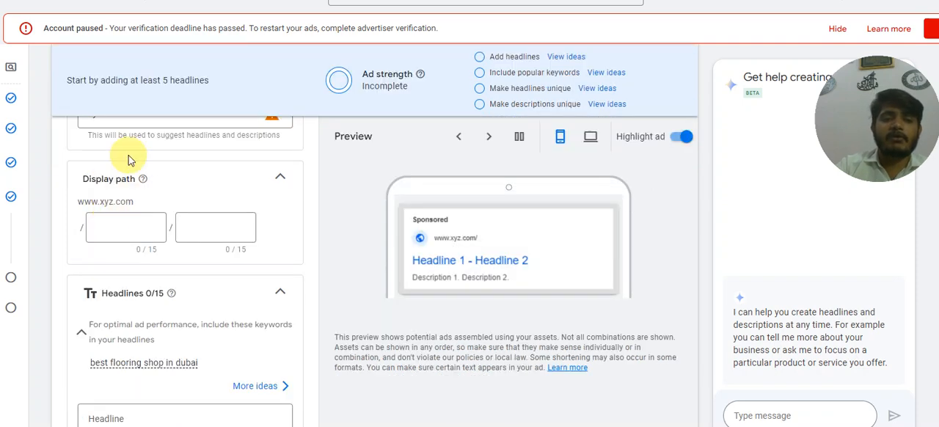
left_click(141, 223)
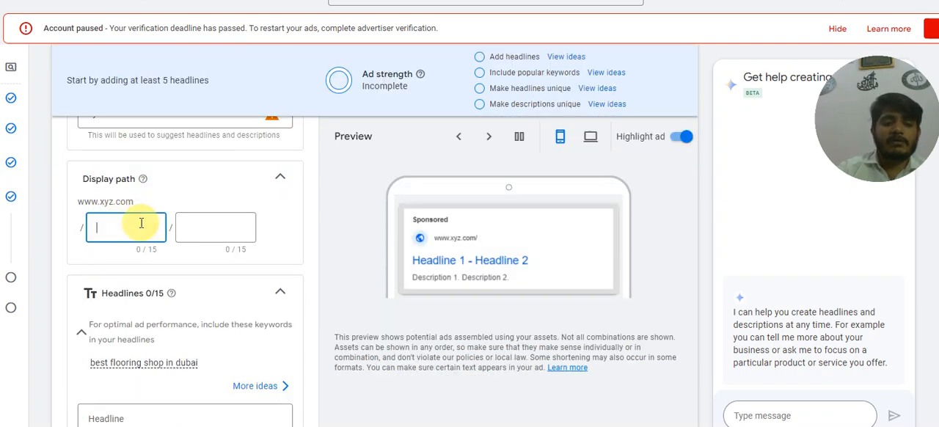
type("duba")
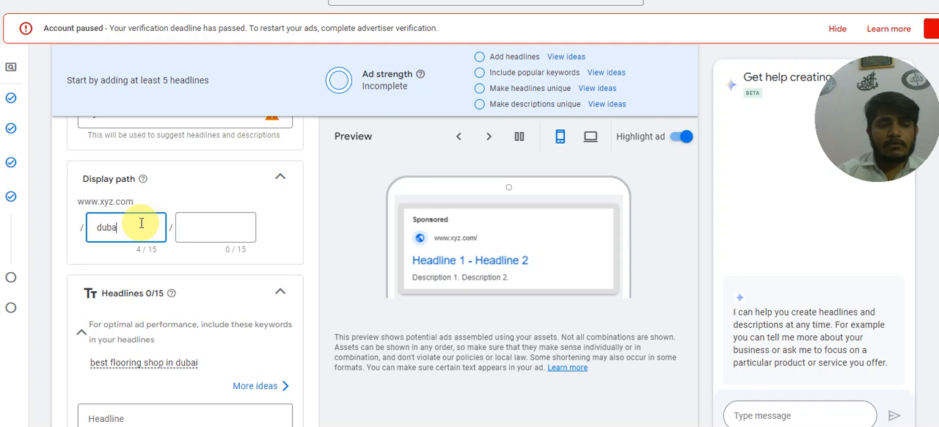
type("i")
left_click(189, 225)
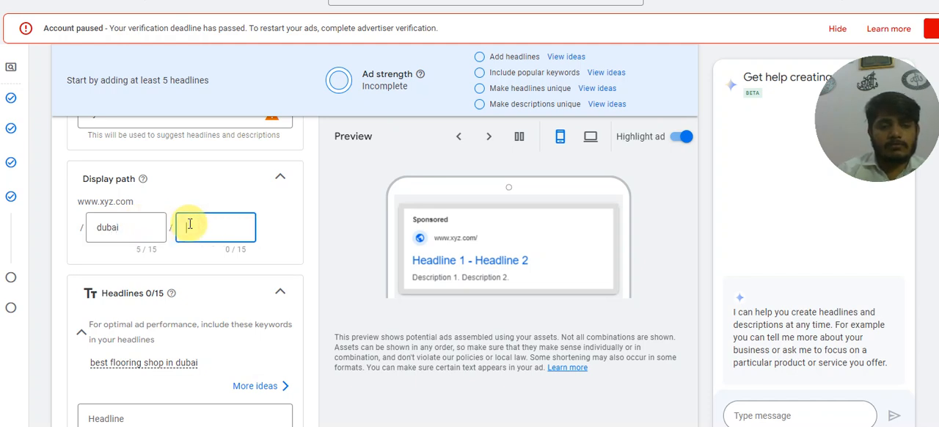
type("flooring")
left_click(211, 187)
left_click(211, 188)
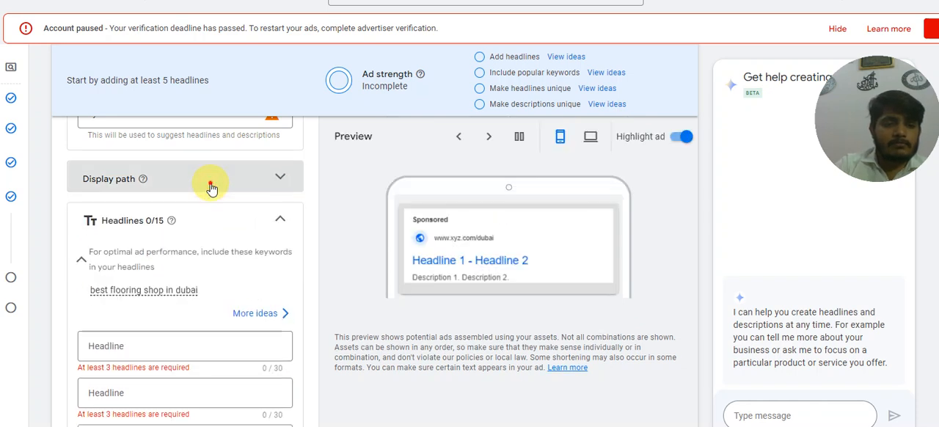
Open more headline ideas and review the suggestions under the Online availability topic.
scroll(180, 262, "down", 2)
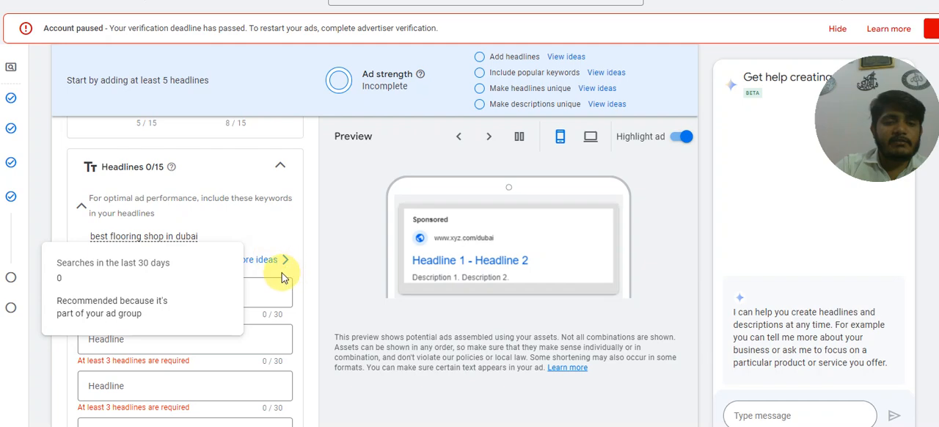
left_click(254, 261)
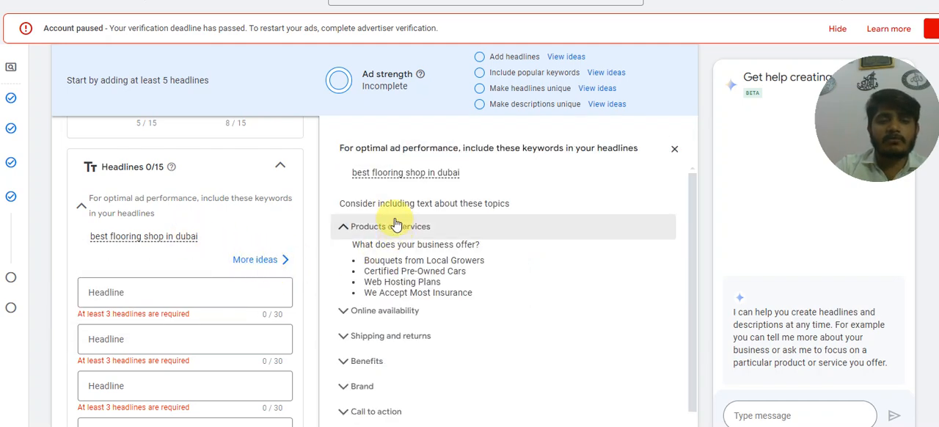
left_click(402, 312)
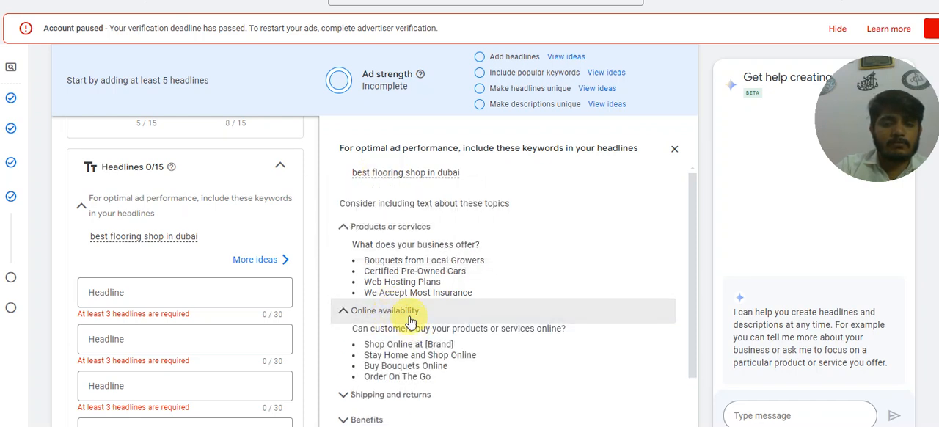
left_click(393, 313)
left_click(397, 179)
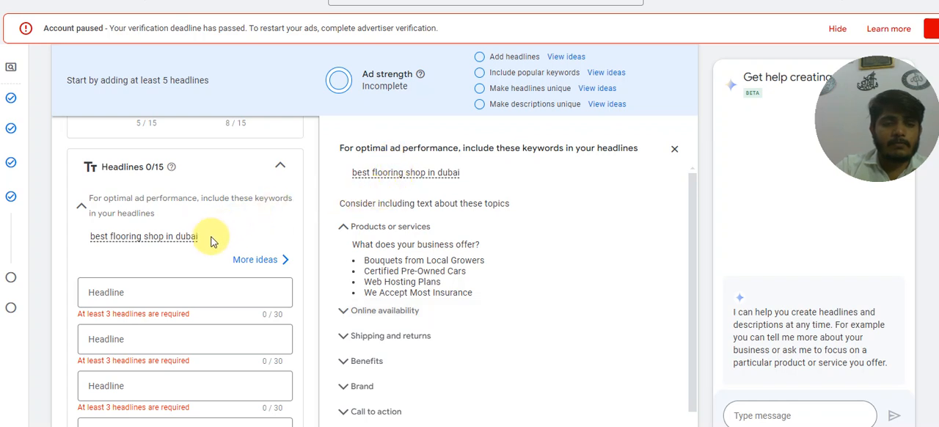
Copy the recommended keyword "best flooring shop in dubai" into the first headline.
mouse_move(201, 242)
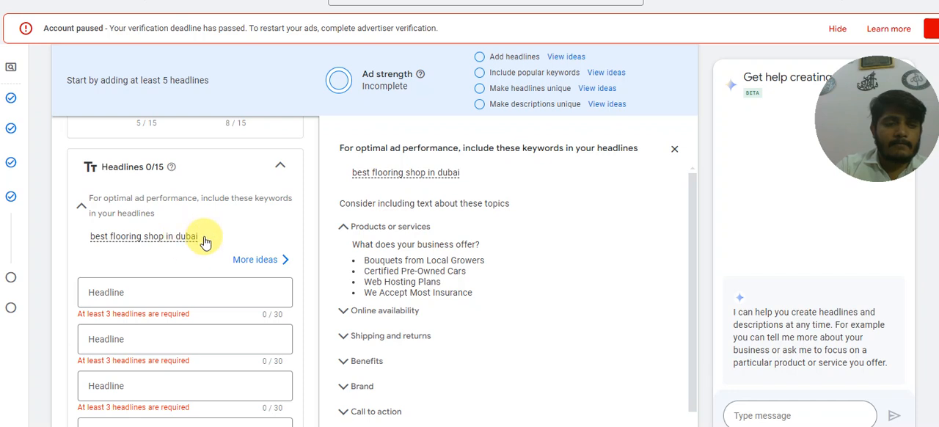
left_click_drag(81, 239, 199, 245)
key("ctrl+c")
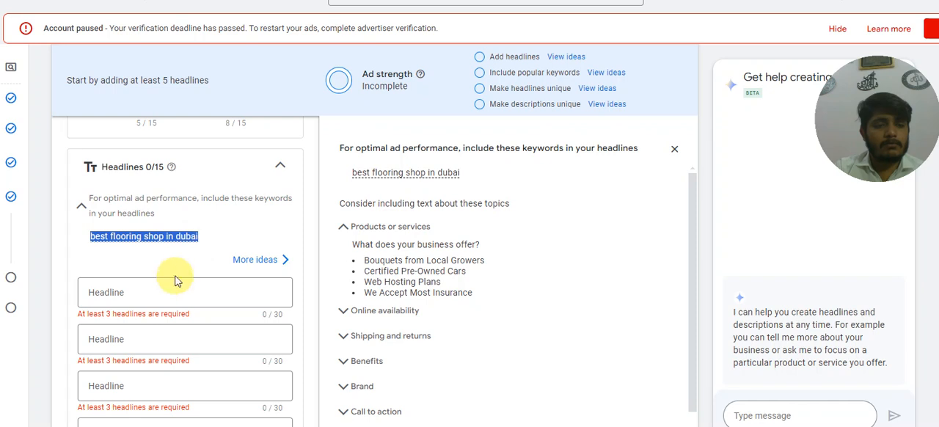
left_click(220, 294)
key("ctrl+v")
Enter "Premium Flooring Company" as the second headline and "Expert Advice" as the third.
scroll(104, 299, "down", 1)
scroll(104, 300, "down", 1)
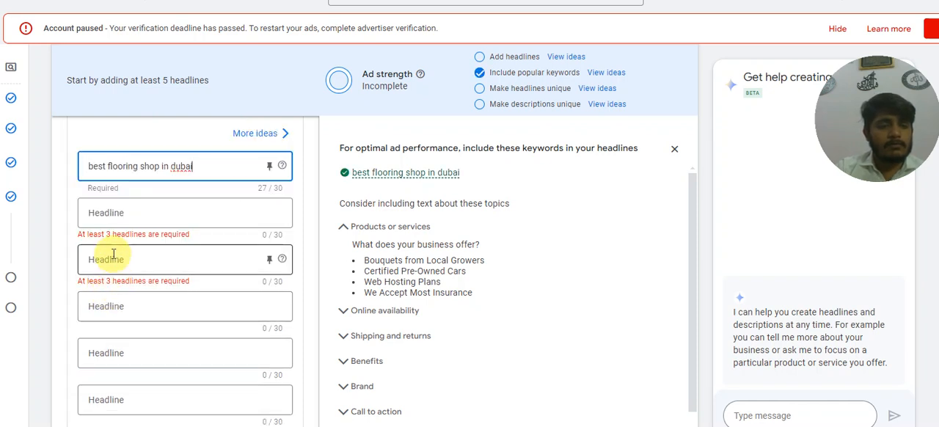
left_click(110, 213)
type("P")
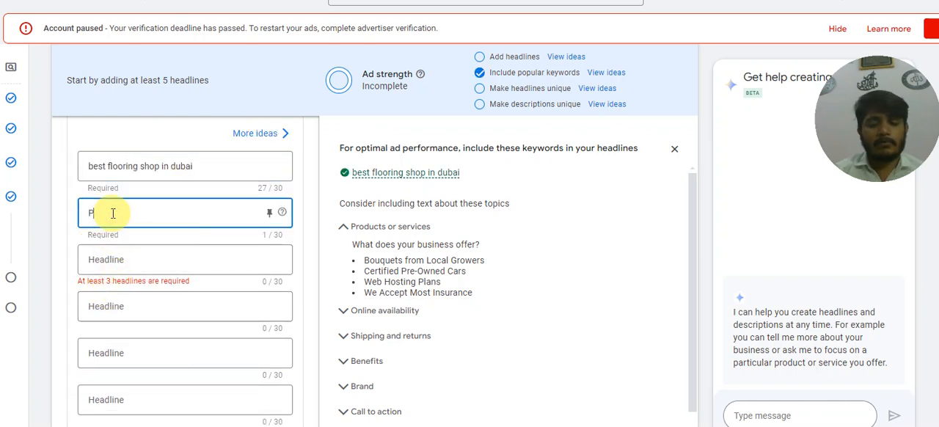
type("remium Fl")
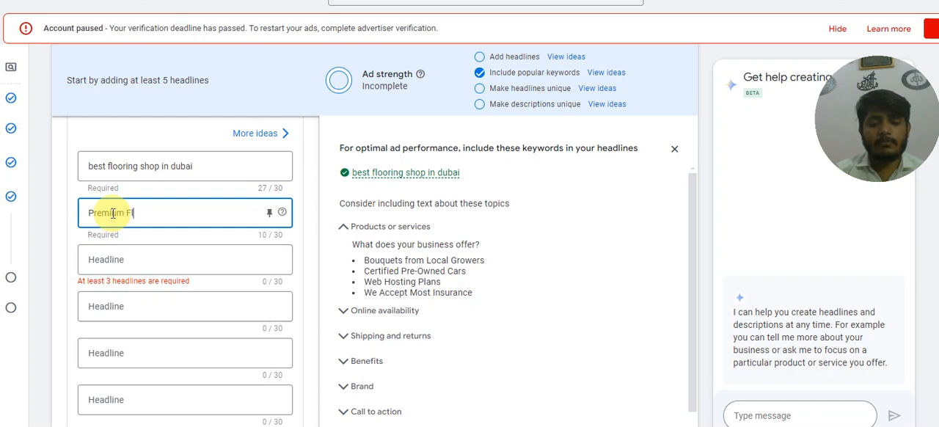
type("ooring Company")
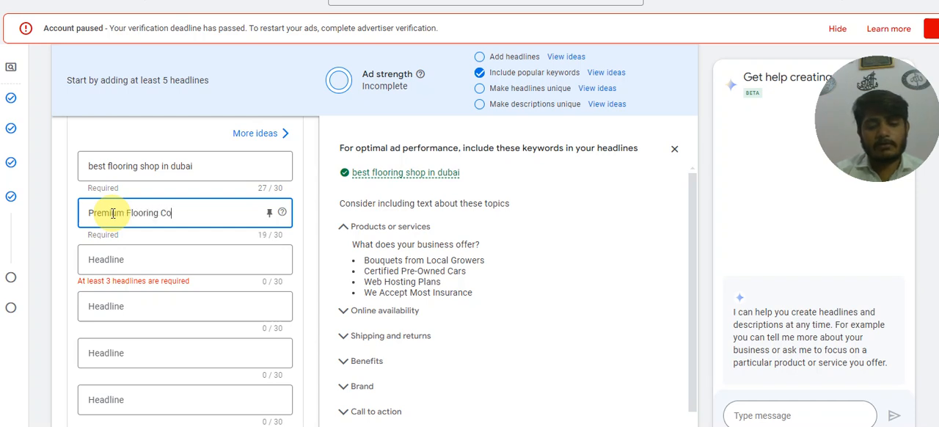
left_click(119, 260)
type("E")
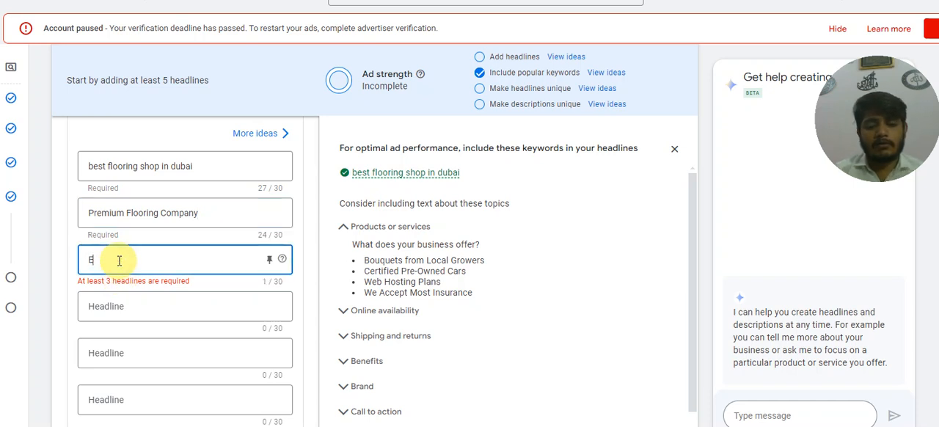
type("xpert Advice")
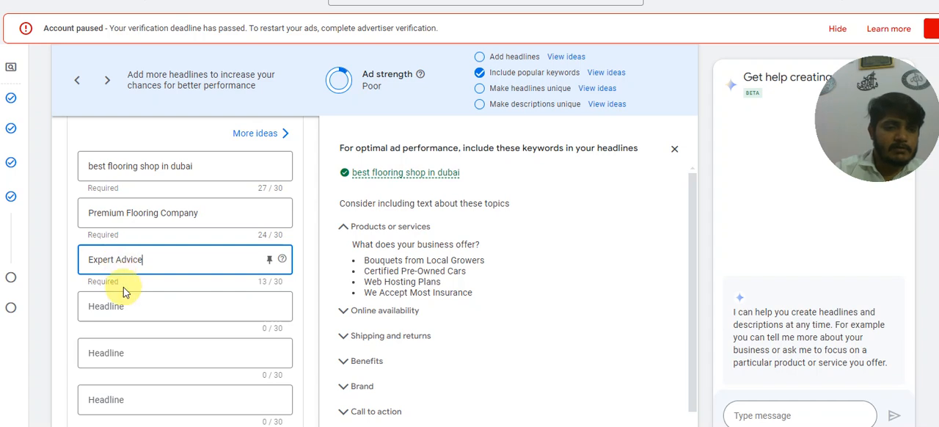
Enter "Best Flooring Company in dubai" as the fourth headline.
left_click(133, 308)
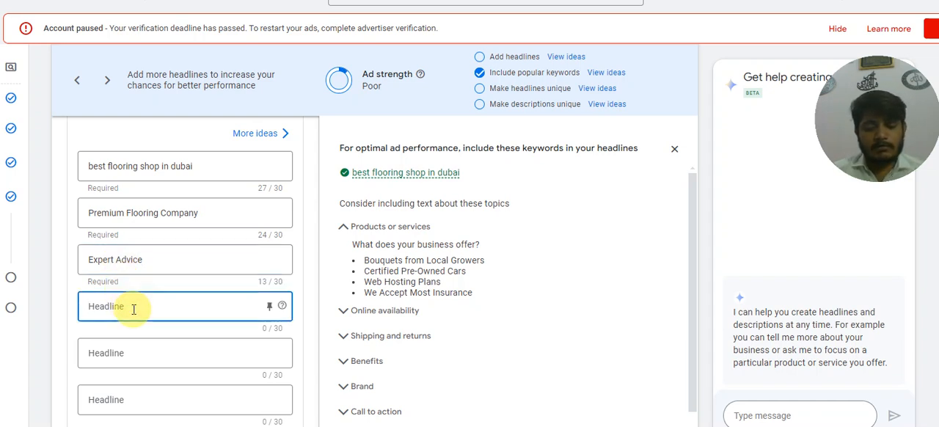
type("Bst")
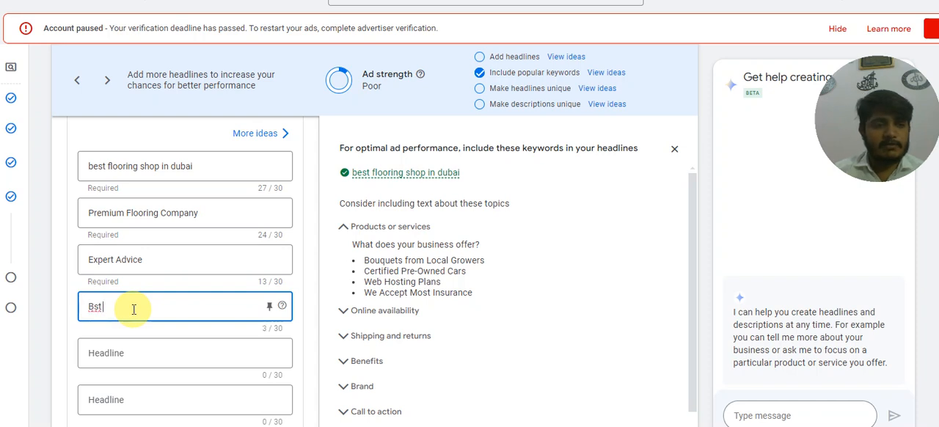
key("BackSpace")
key("BackSpace")
type("est Flooring")
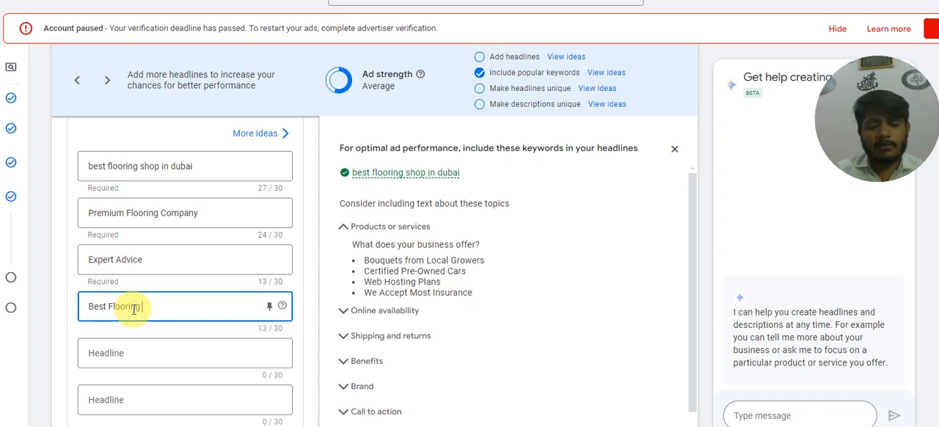
type(" Company in du bai")
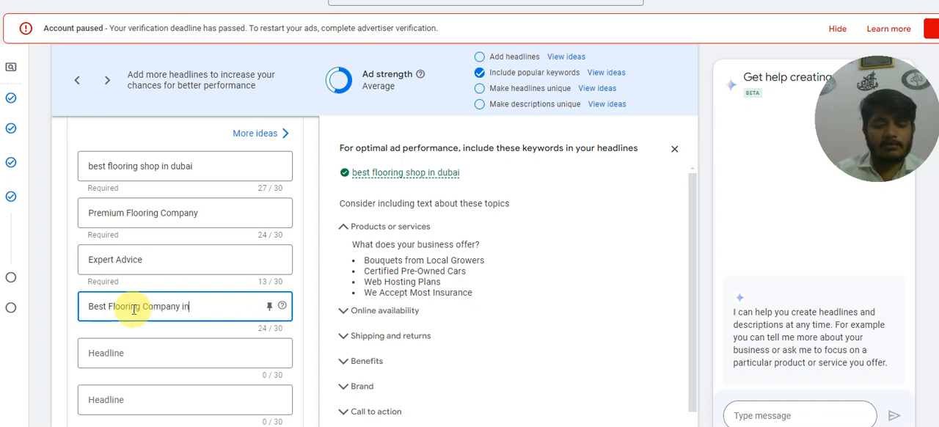
key("BackSpace")
key("BackSpace")
key("BackSpace")
key("BackSpace")
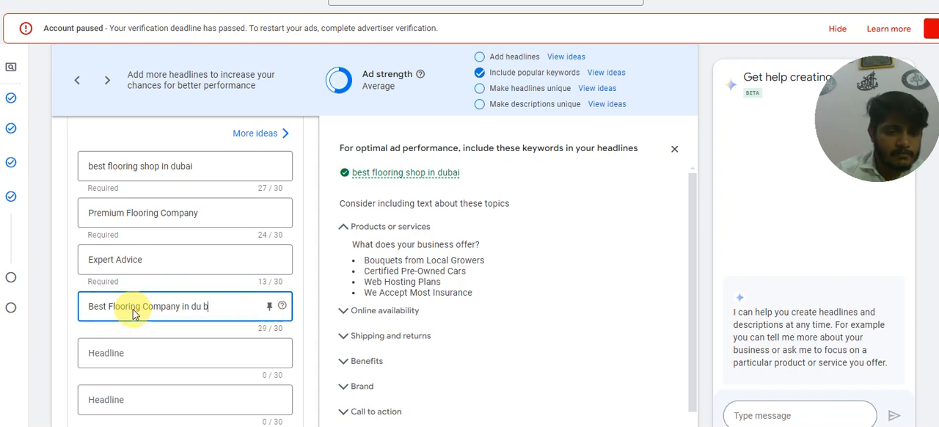
type("bai")
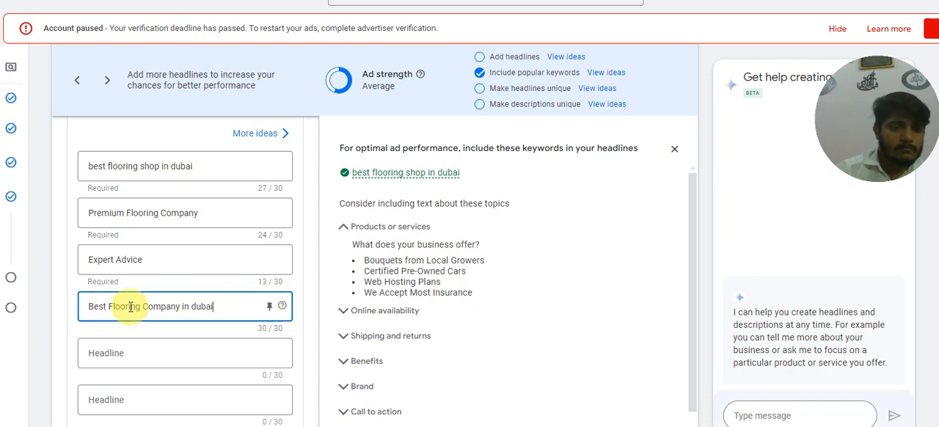
left_click(76, 337)
Expand the additional ad asset types and start creating a campaign-level lead form.
scroll(126, 345, "down", 2)
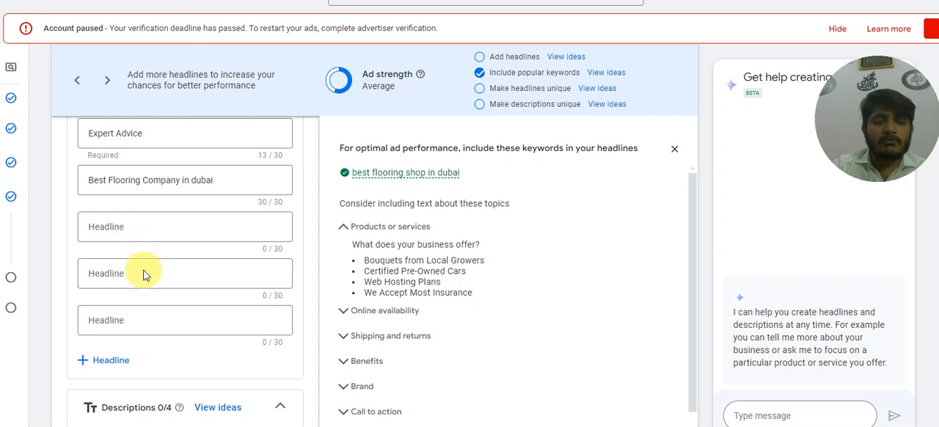
scroll(145, 278, "down", 2)
scroll(145, 277, "down", 2)
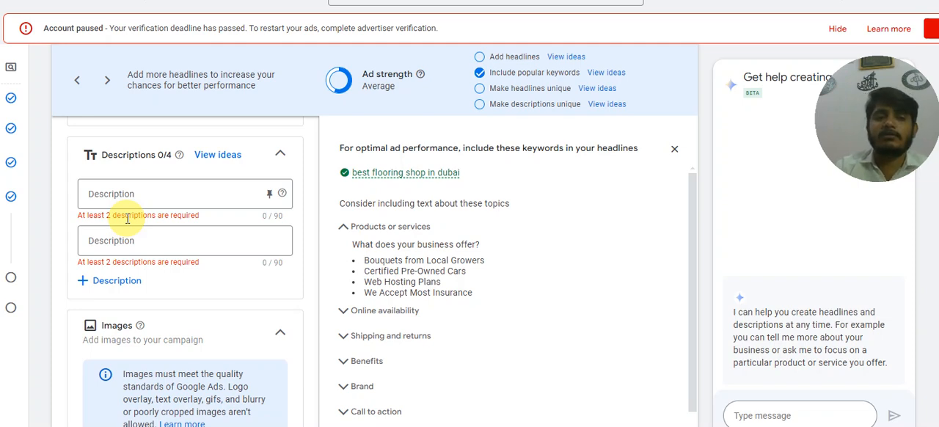
scroll(128, 218, "down", 2)
scroll(135, 230, "down", 1)
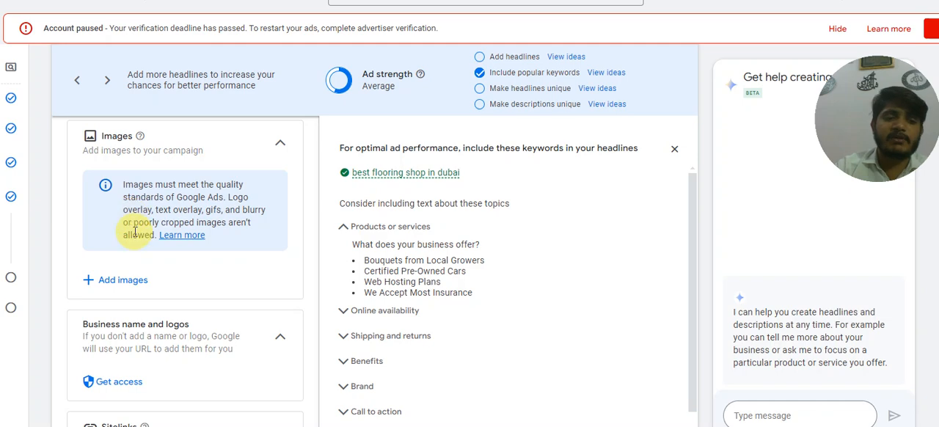
scroll(142, 284, "down", 2)
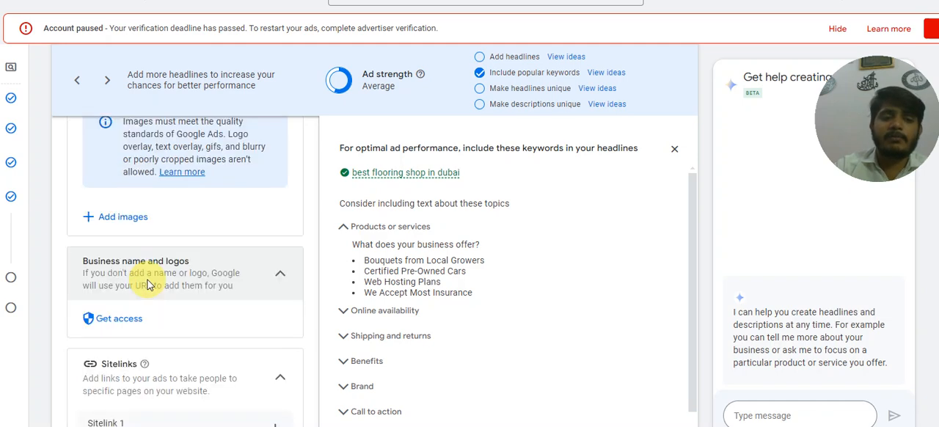
scroll(147, 271, "down", 2)
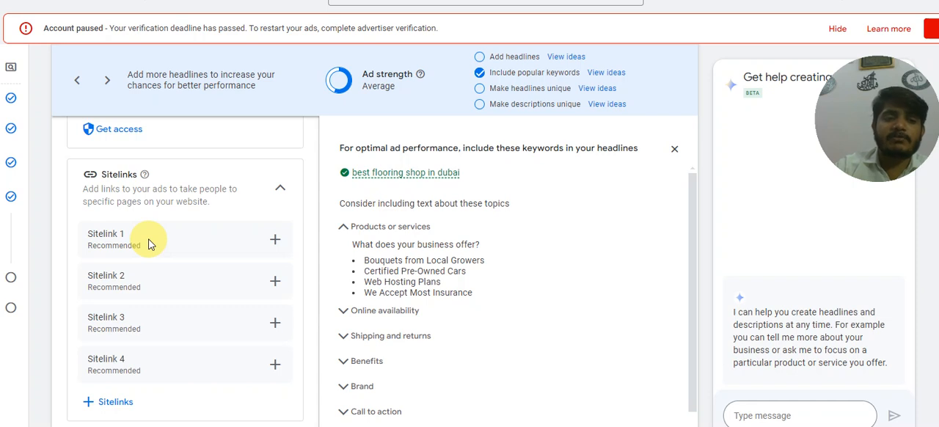
scroll(184, 242, "down", 4)
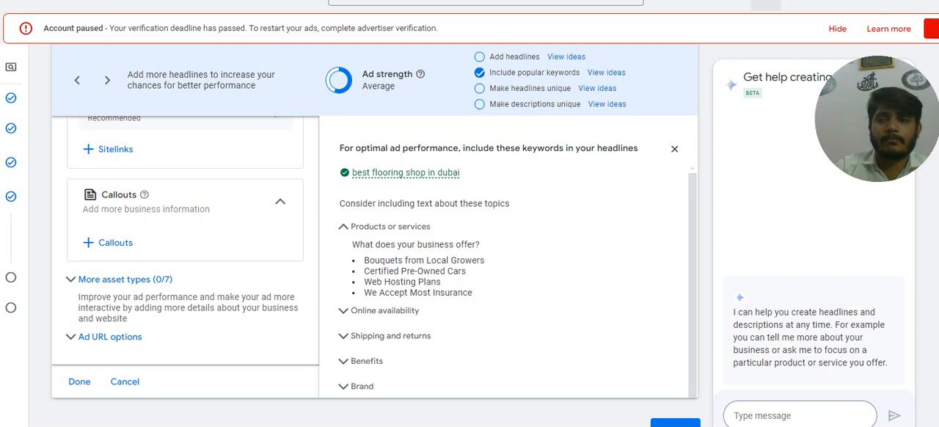
left_click(156, 285)
scroll(155, 285, "down", 5)
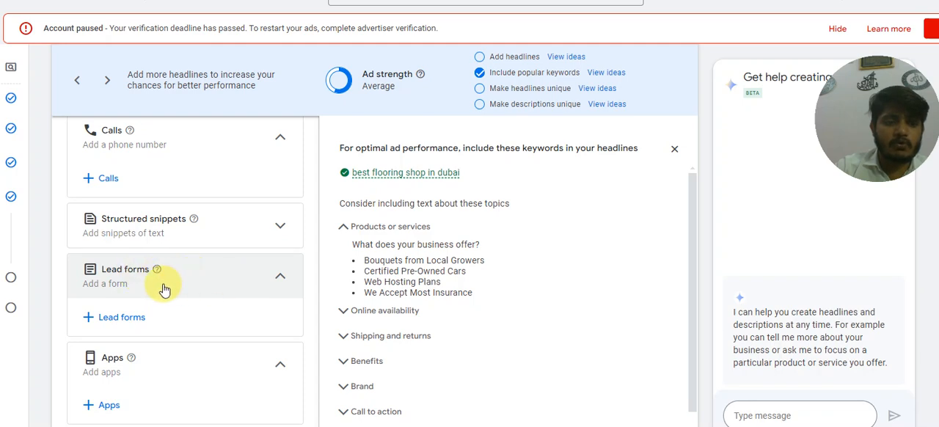
left_click(135, 320)
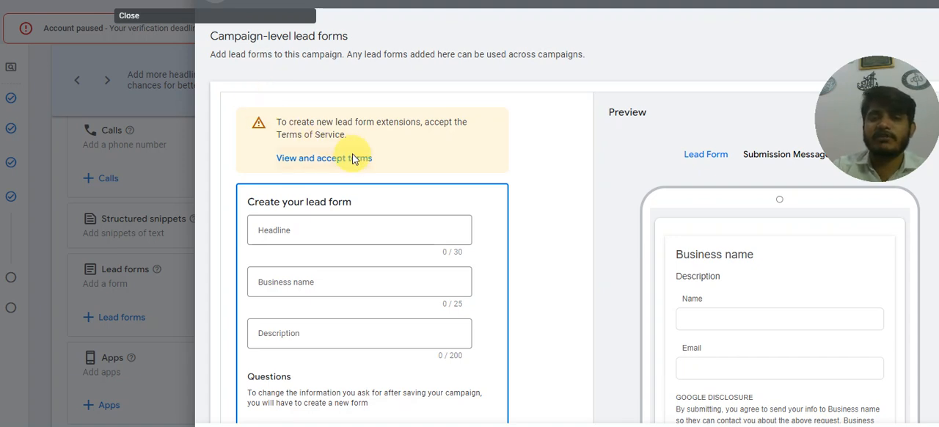
Enter "Best Flooring Company in Dubai" as the lead form's headline.
scroll(351, 160, "down", 1)
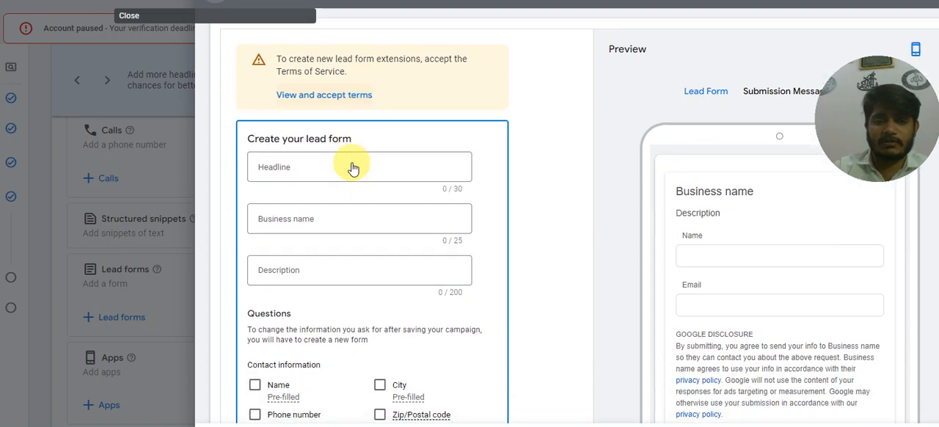
left_click(273, 165)
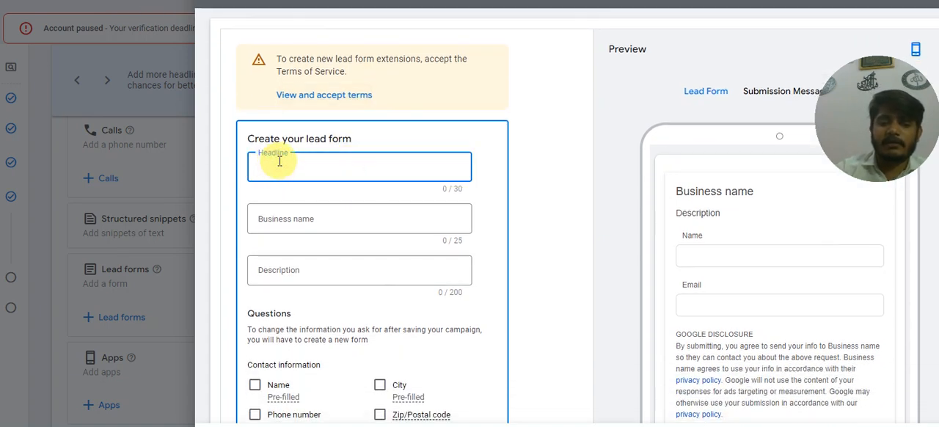
type("Be")
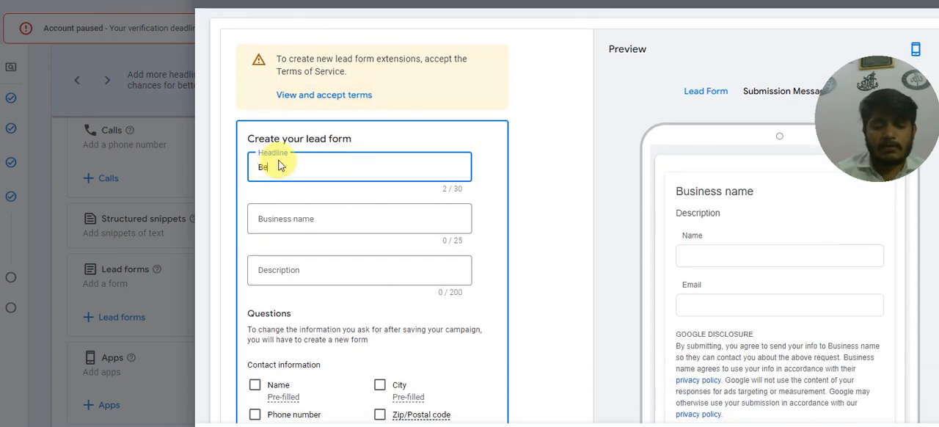
type("st flooring")
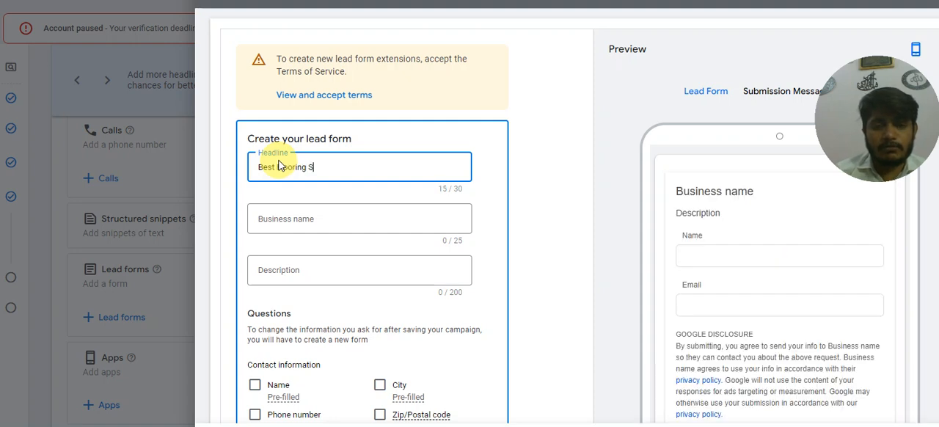
type(" Compa")
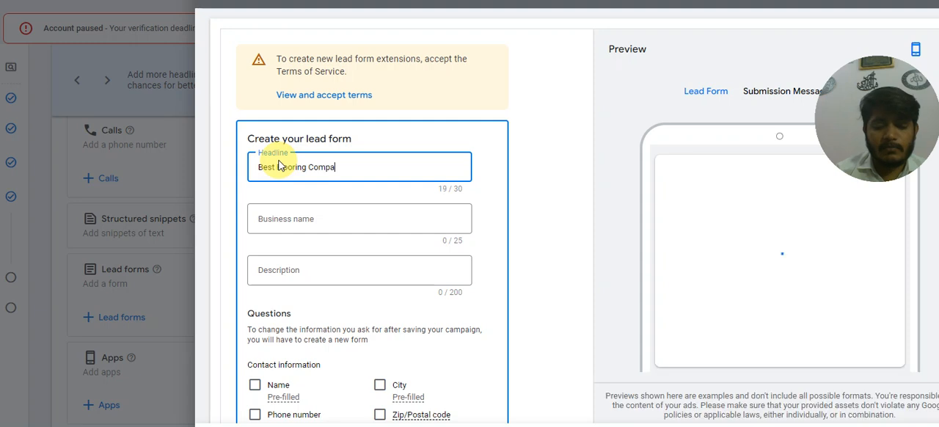
type("ny in Dubai")
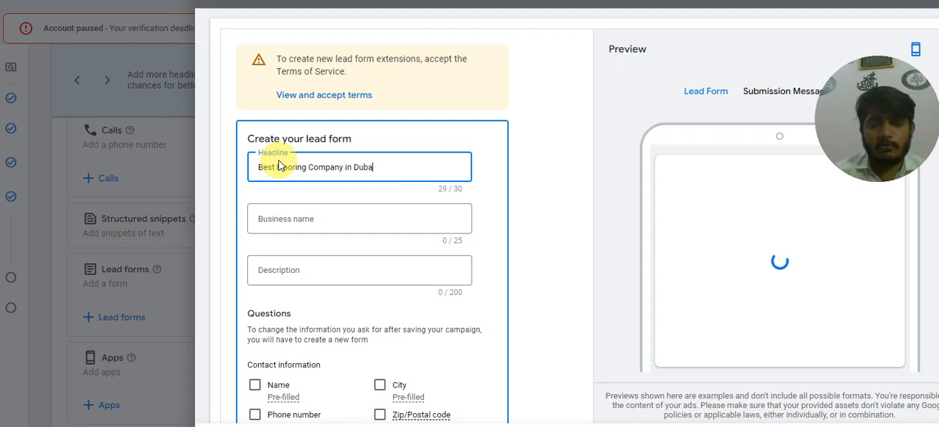
Enter "Dubai Flooring" as the lead form's business name.
left_click(299, 219)
type("Du")
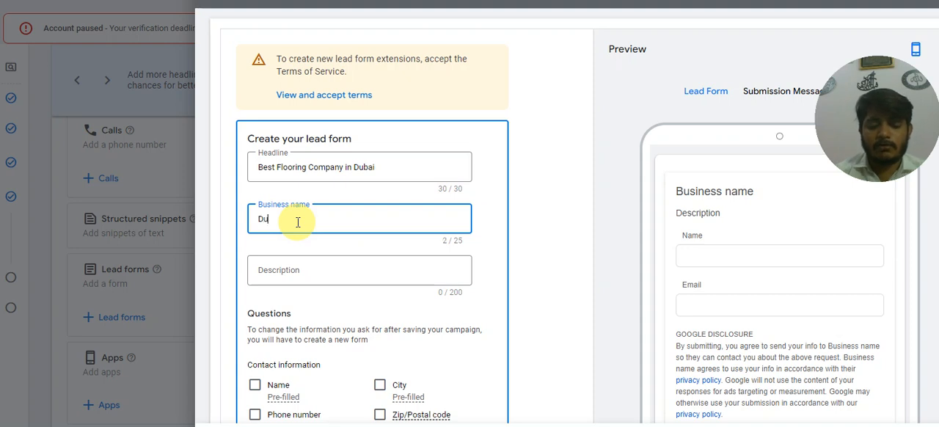
type("bai Flo")
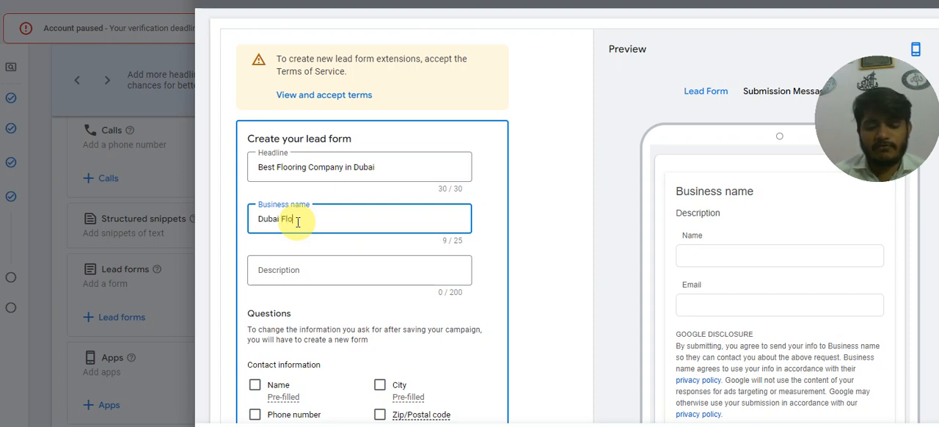
type("oring")
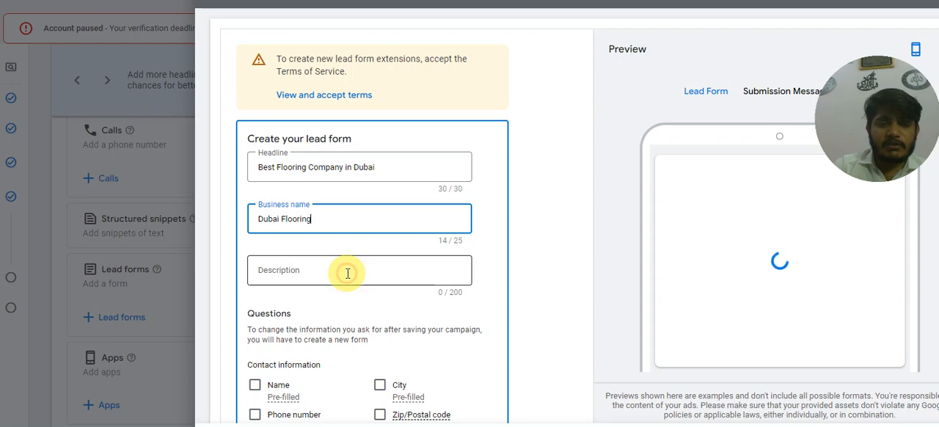
Enter "Premium Flooring Services in Dubai. Contact now for Expert Advice" as the lead form's description.
left_click(347, 275)
type("Prem")
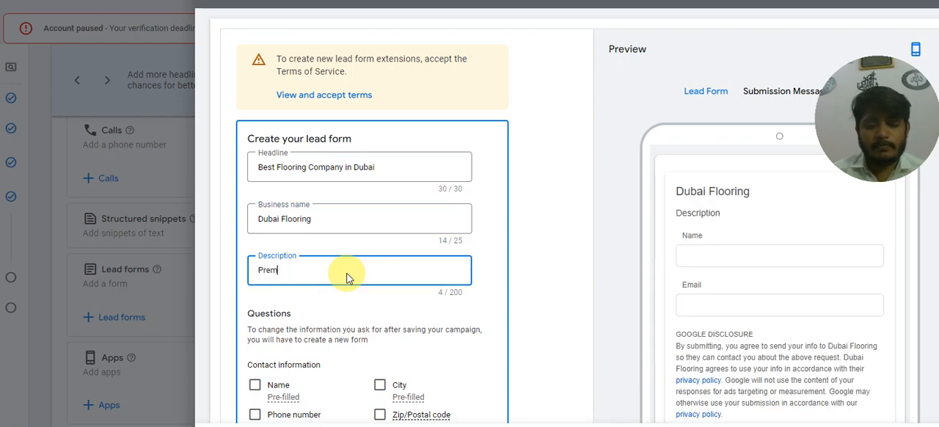
type("ium Floor")
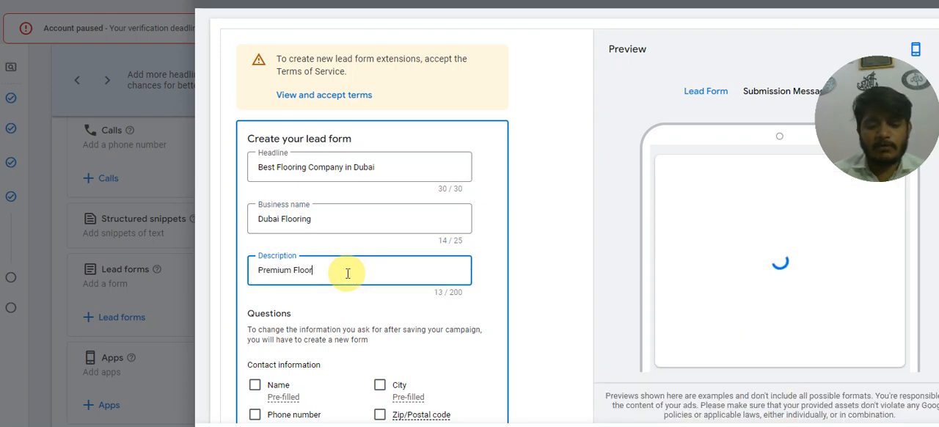
type("ing Services")
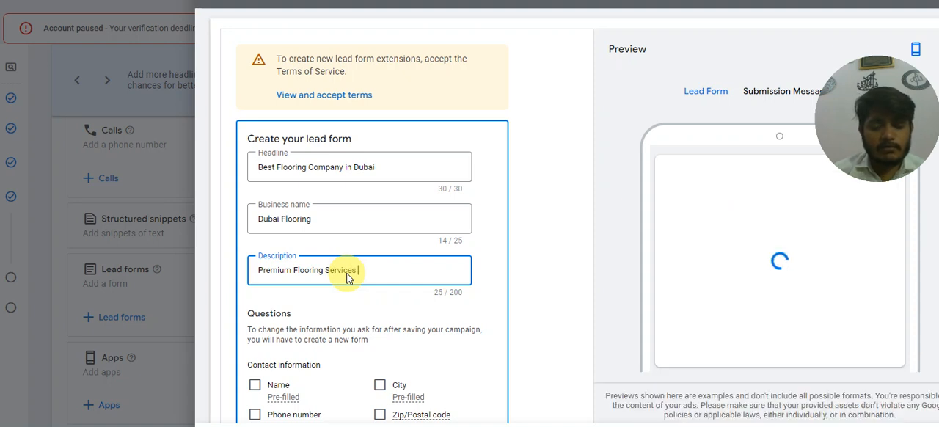
type("  in Dub")
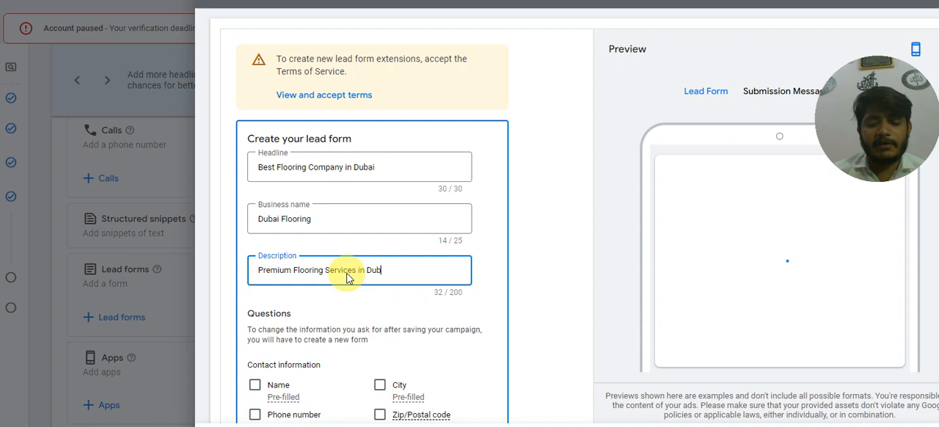
type("ai.")
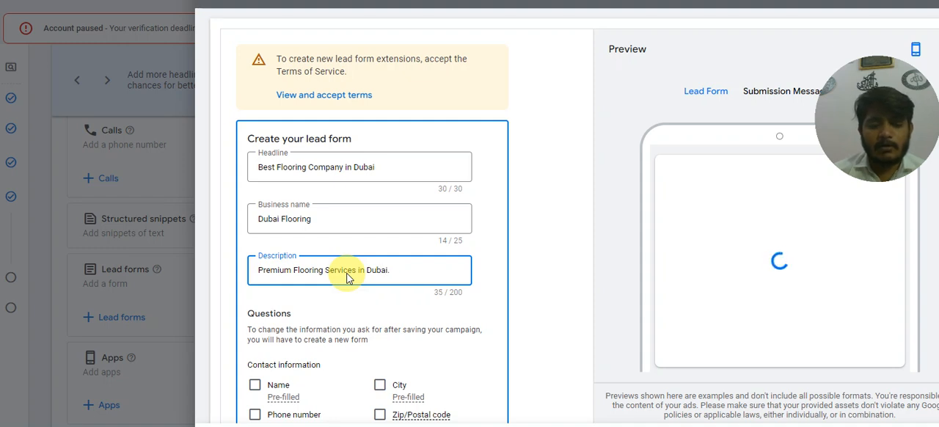
type(" Contact now for")
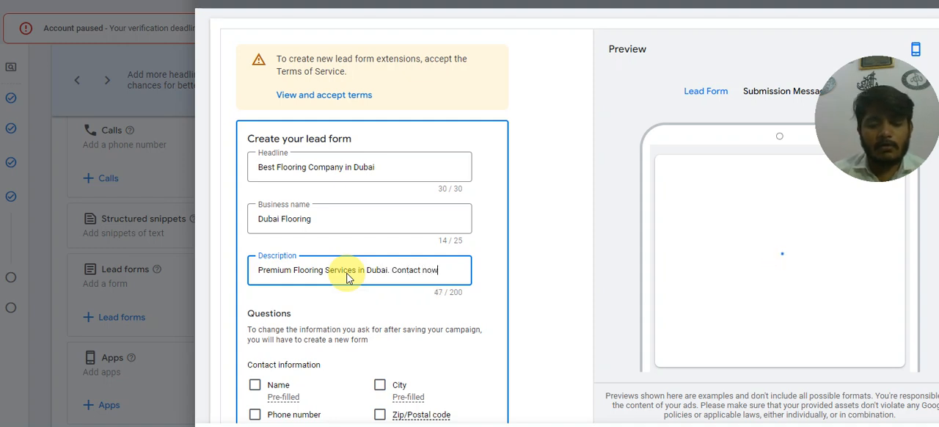
type("xpert Advice")
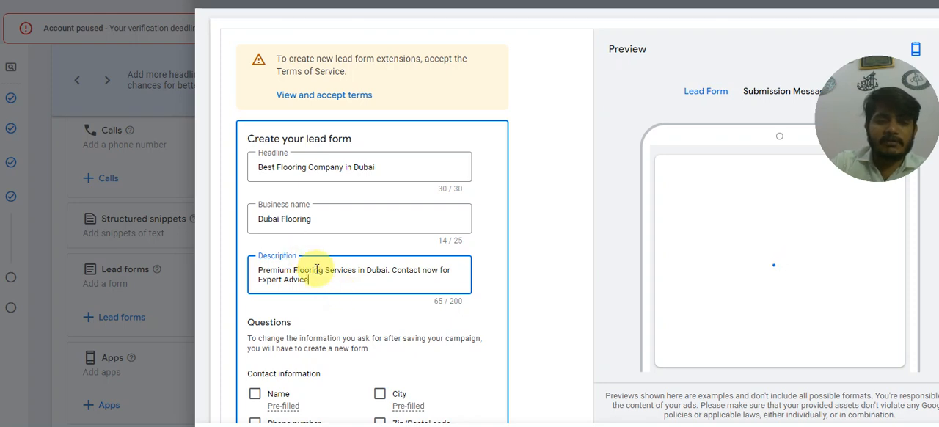
Request the name, phone number and email as contact information in the lead form's questions.
scroll(323, 275, "down", 3)
scroll(317, 268, "down", 2)
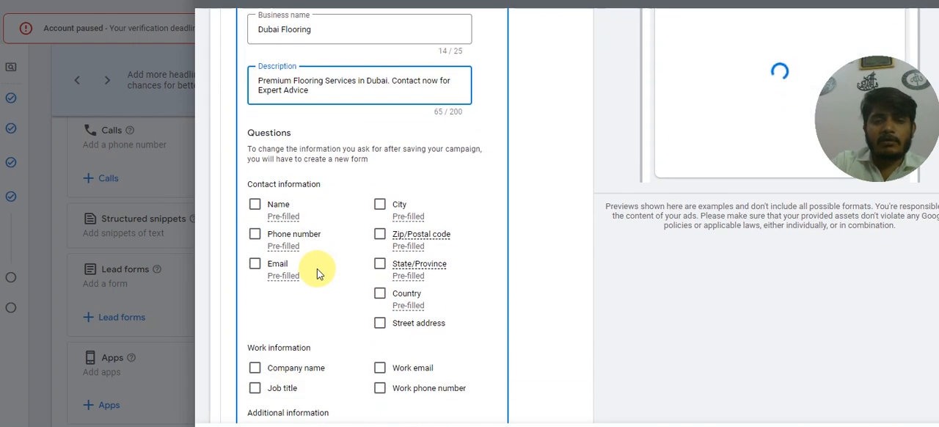
left_click(255, 204)
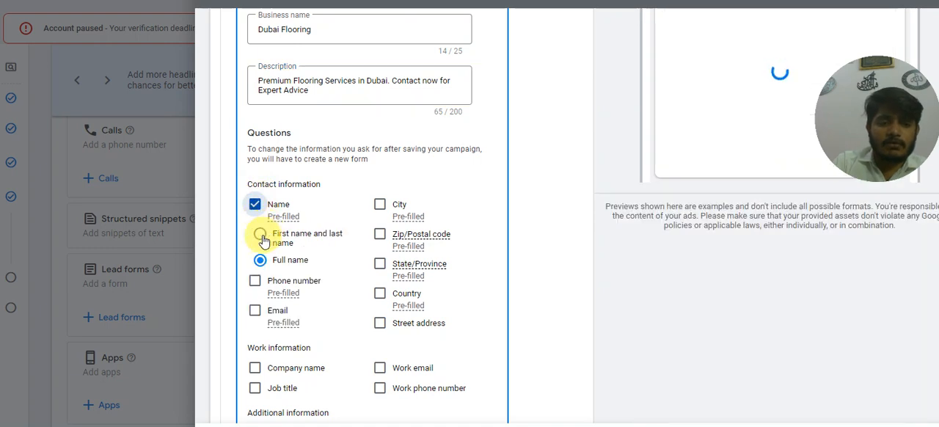
left_click(255, 281)
left_click(254, 309)
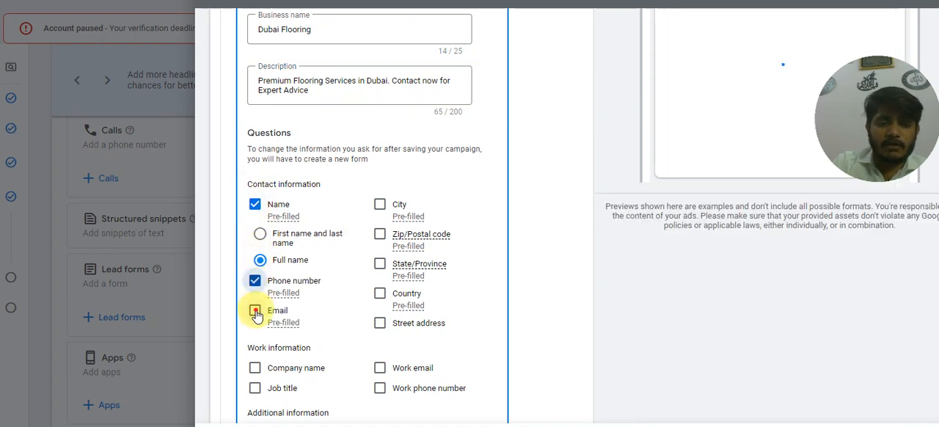
scroll(376, 257, "down", 1)
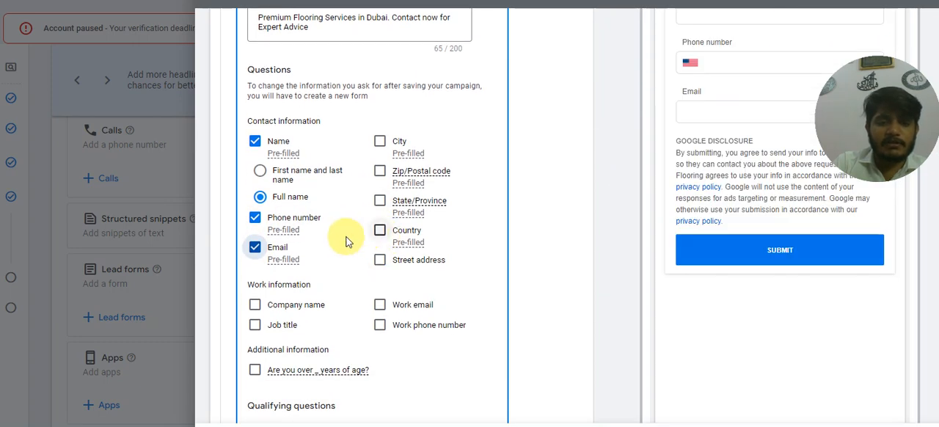
scroll(349, 238, "down", 1)
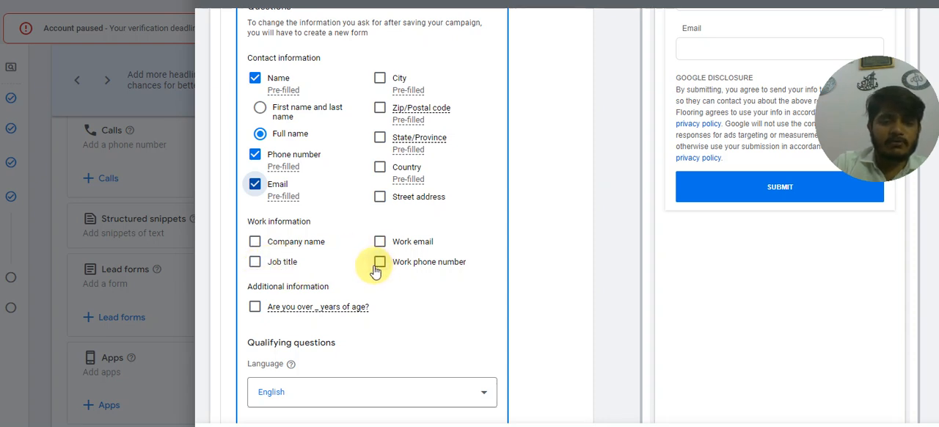
scroll(379, 270, "down", 2)
left_click(254, 181)
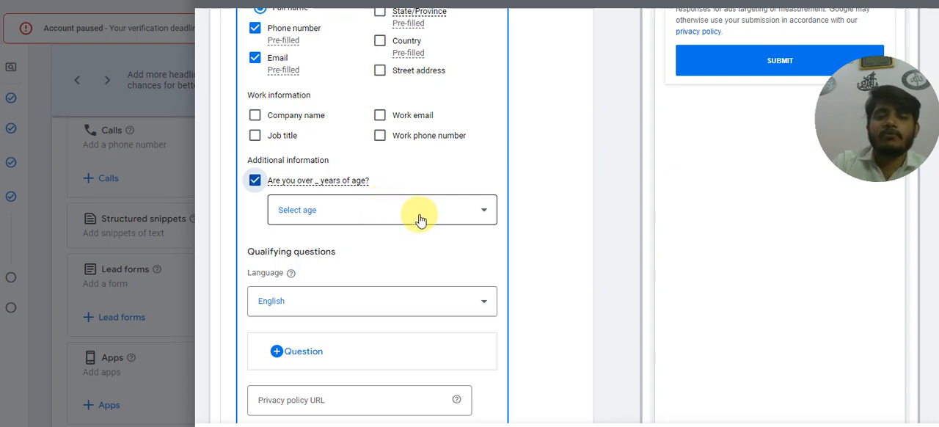
left_click(255, 181)
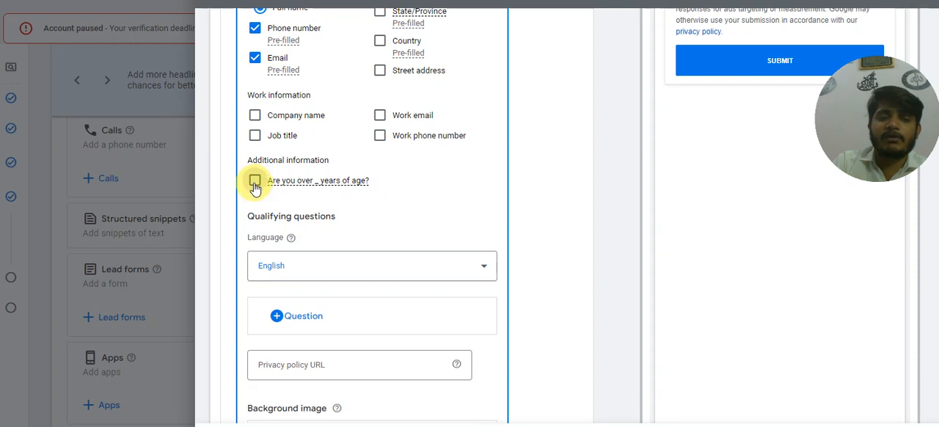
Add the Jobs qualifying question "What is your highest level of education?" and set its answer type to Short answer.
scroll(281, 201, "down", 2)
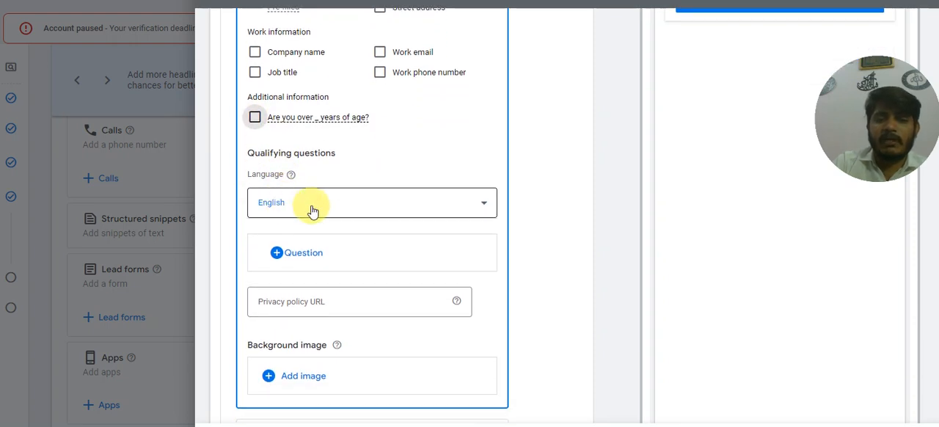
scroll(301, 209, "down", 3)
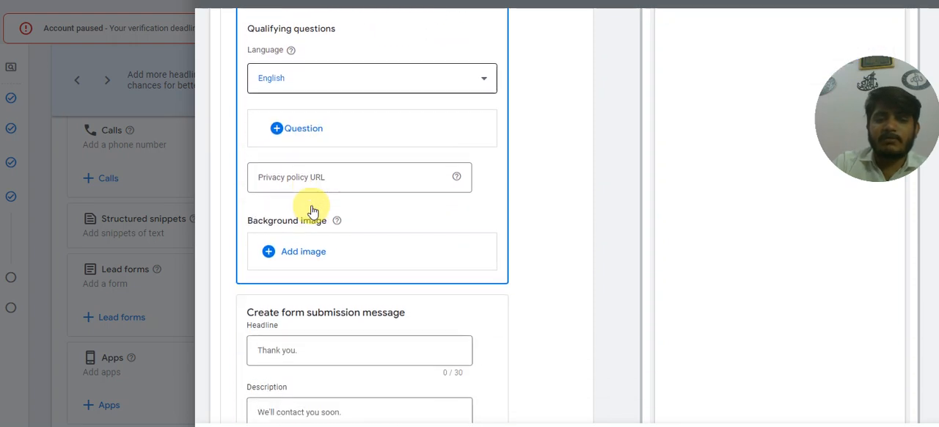
left_click(309, 134)
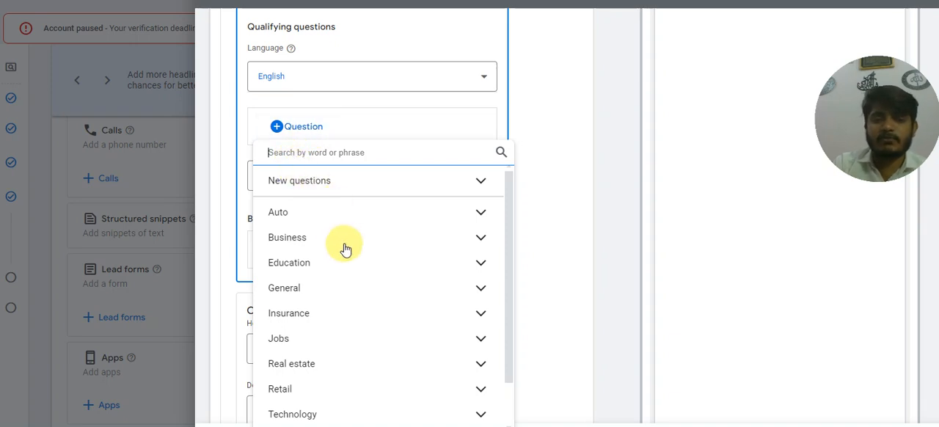
left_click(356, 264)
scroll(357, 257, "down", 2)
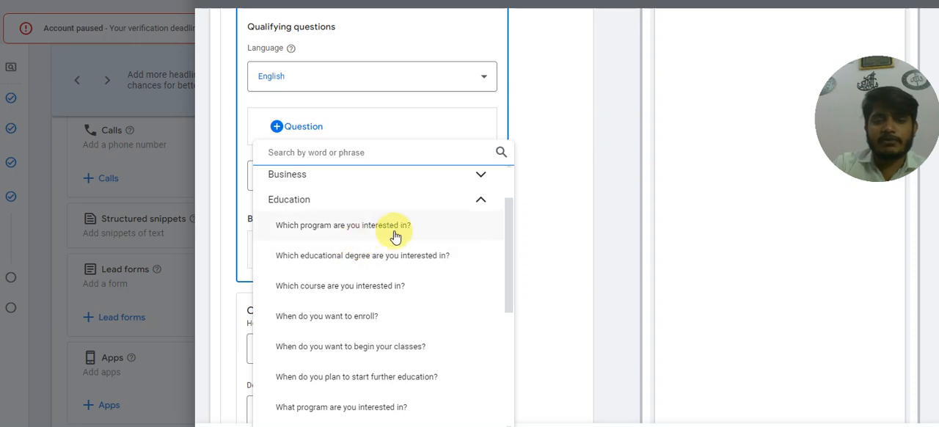
left_click(480, 201)
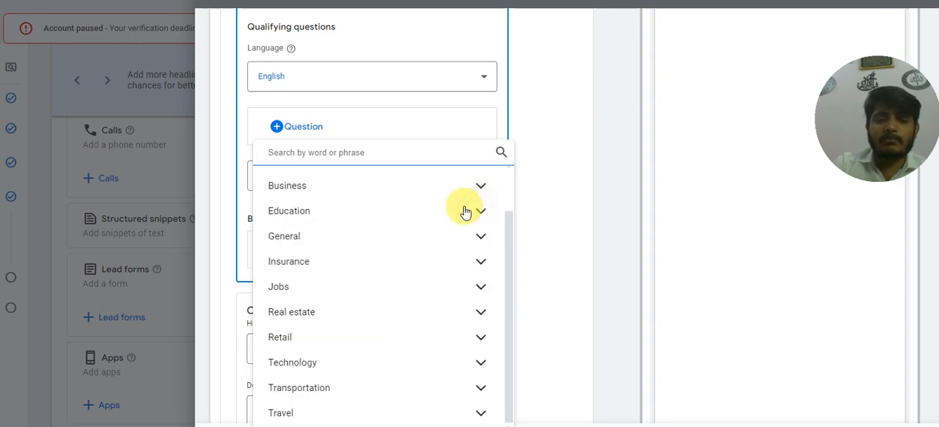
left_click(327, 288)
scroll(393, 253, "down", 2)
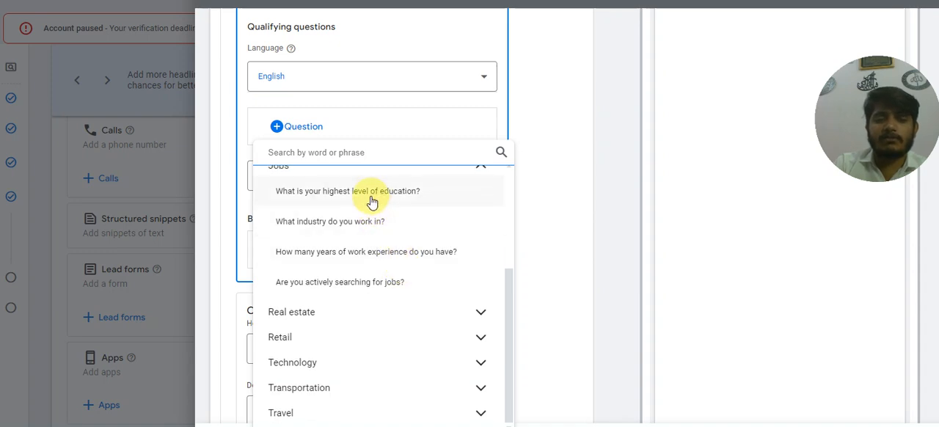
scroll(372, 201, "up", 1)
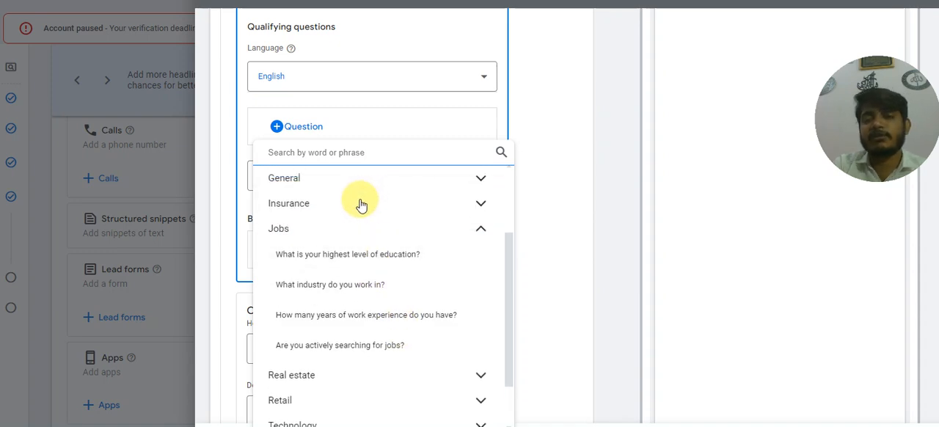
left_click(354, 254)
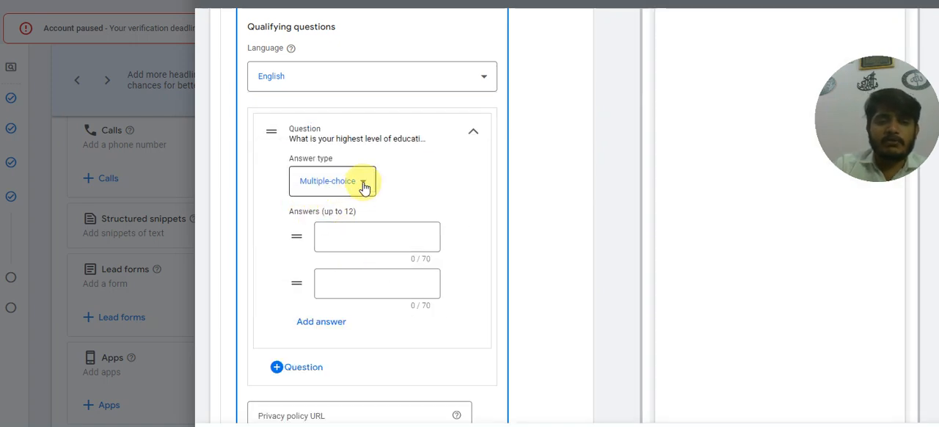
left_click(364, 187)
left_click(344, 230)
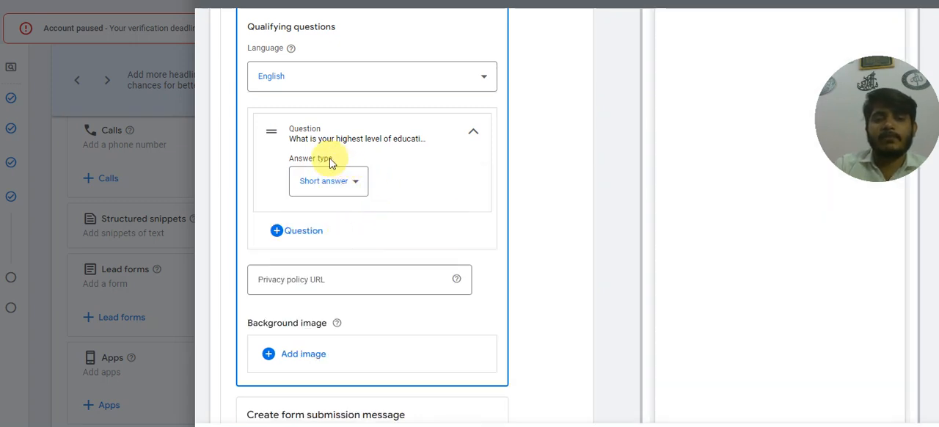
Examine the lead form's privacy policy URL, background image and form submission message fields, including the message's call-to-action choices and URL.
scroll(320, 257, "down", 1)
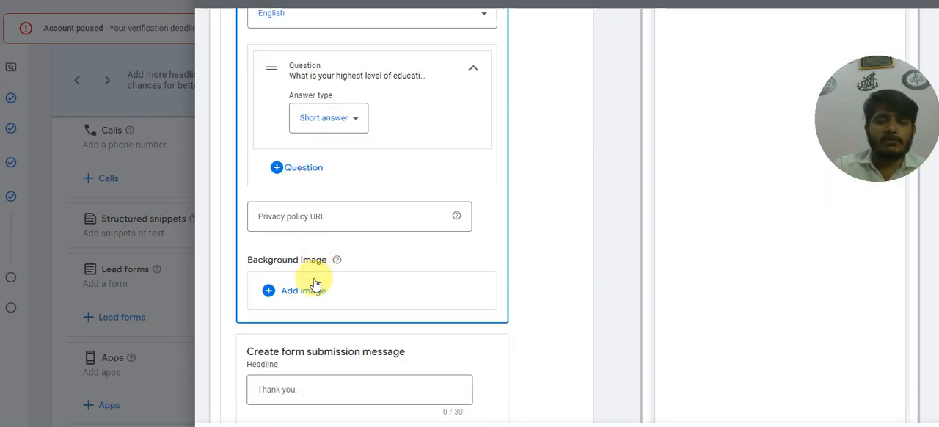
left_click(299, 214)
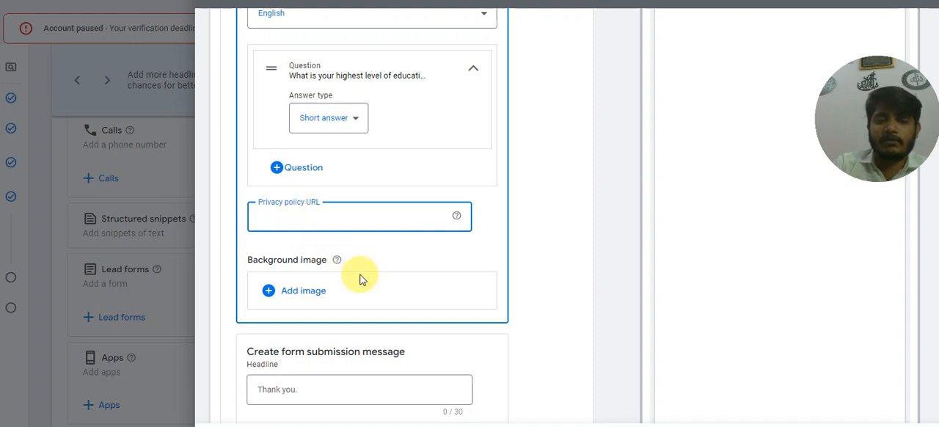
scroll(360, 275, "down", 1)
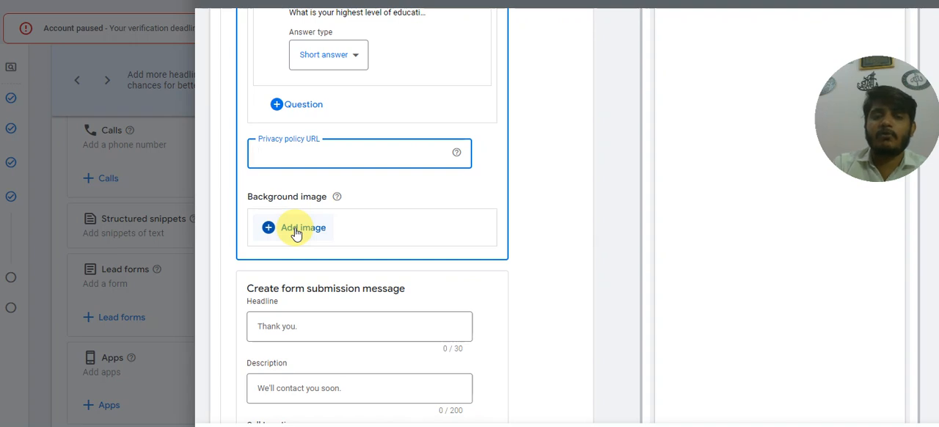
scroll(296, 233, "down", 1)
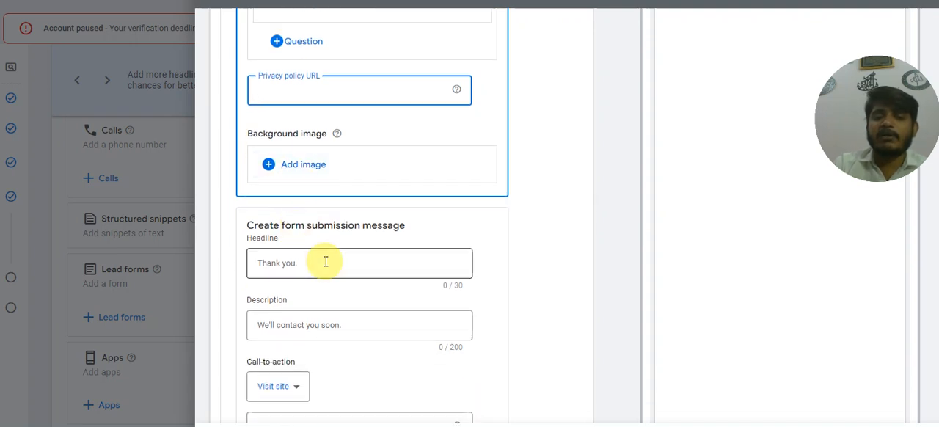
scroll(322, 267, "down", 1)
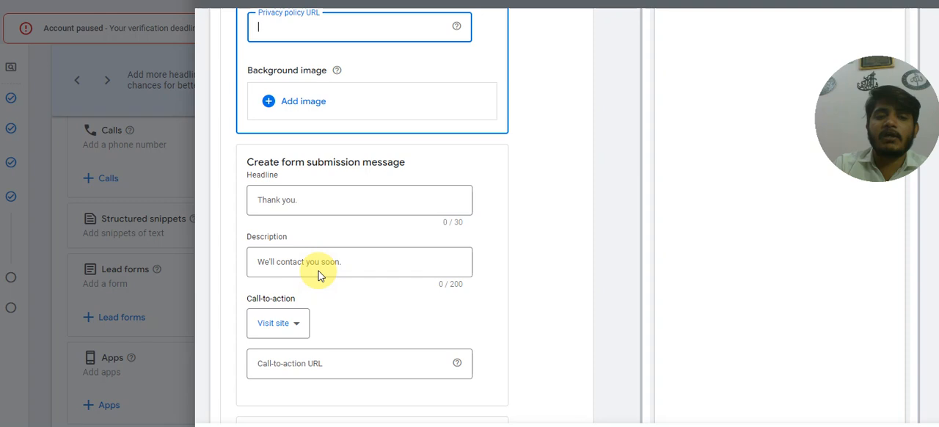
left_click(305, 199)
scroll(322, 225, "down", 1)
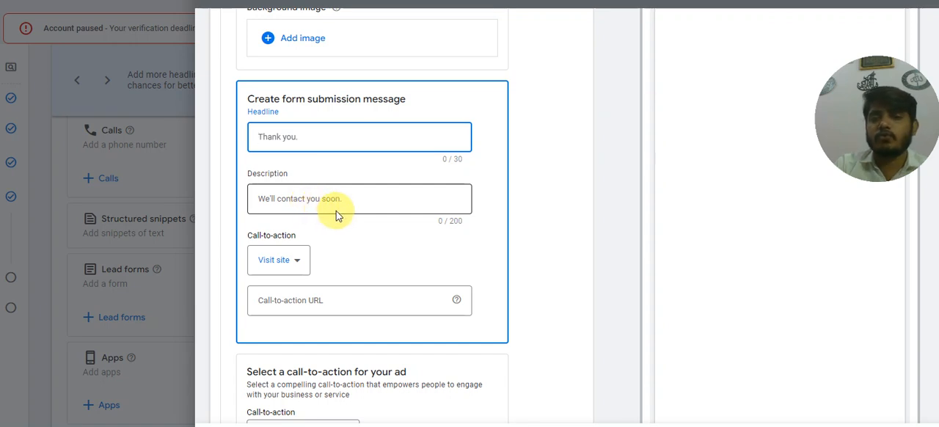
scroll(336, 221, "down", 1)
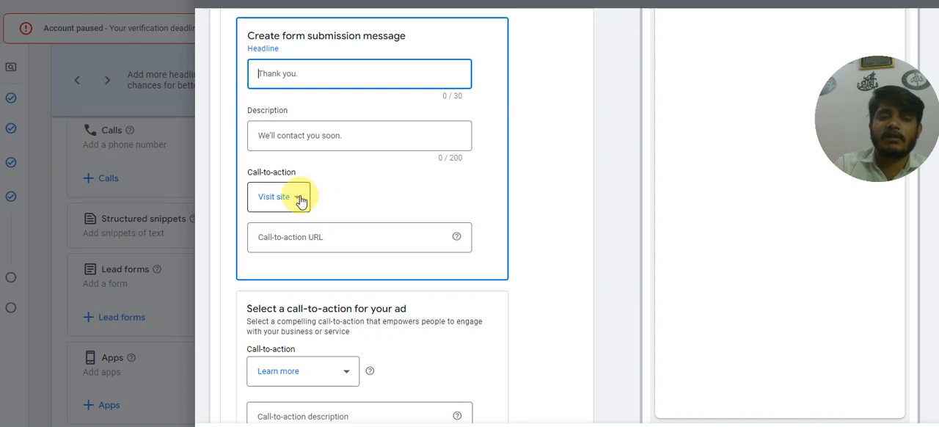
left_click(293, 197)
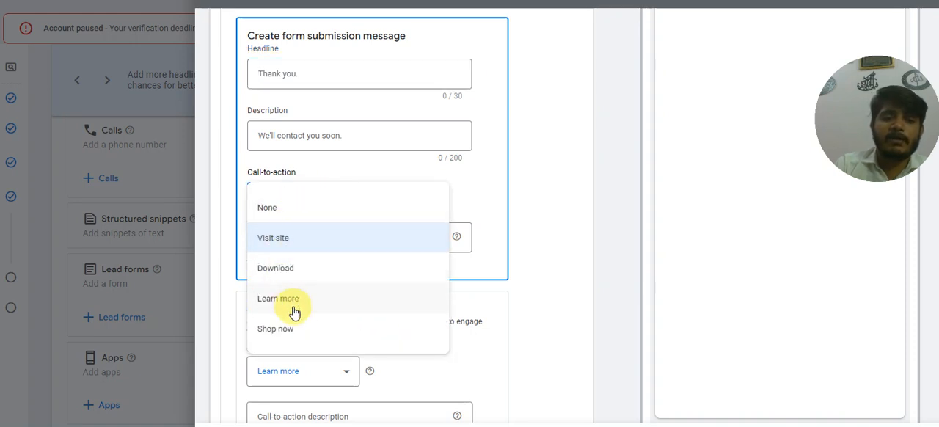
left_click(479, 202)
left_click(313, 239)
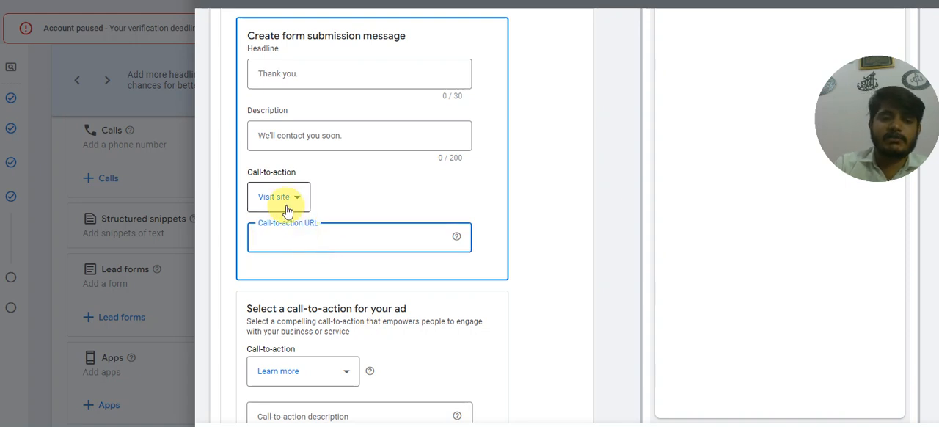
Examine the ad's call-to-action choices and description field, and the lead delivery option with its webhook integration settings.
scroll(288, 220, "down", 2)
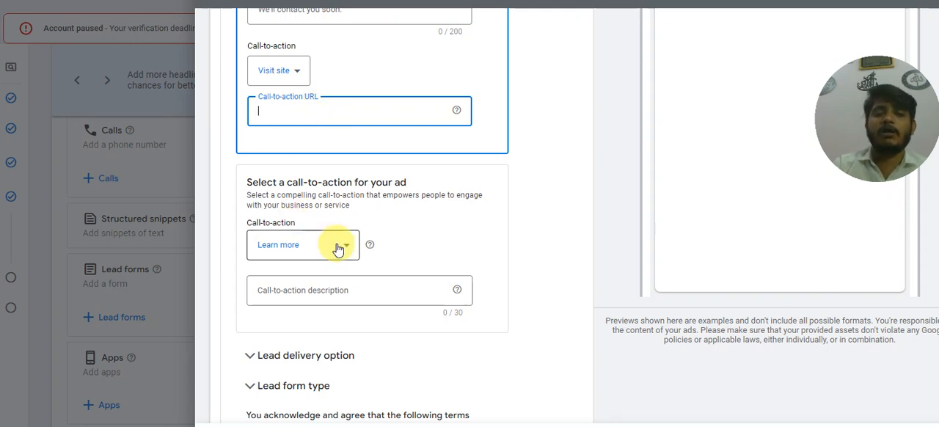
scroll(403, 240, "down", 2)
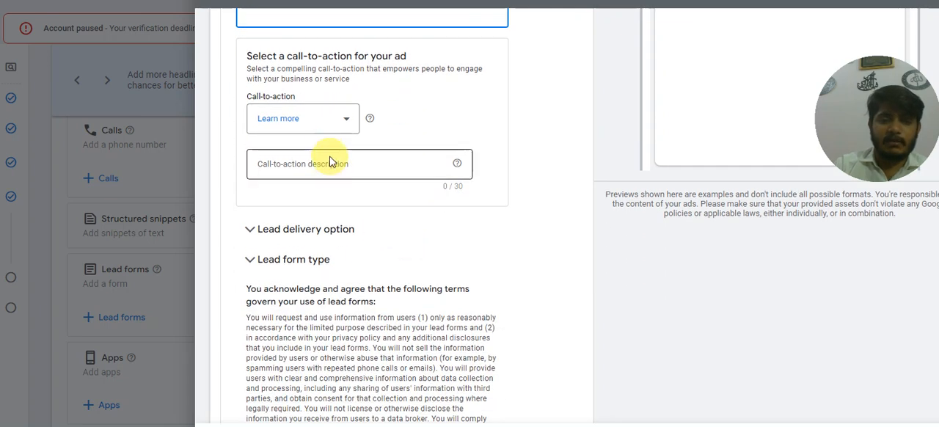
left_click(344, 121)
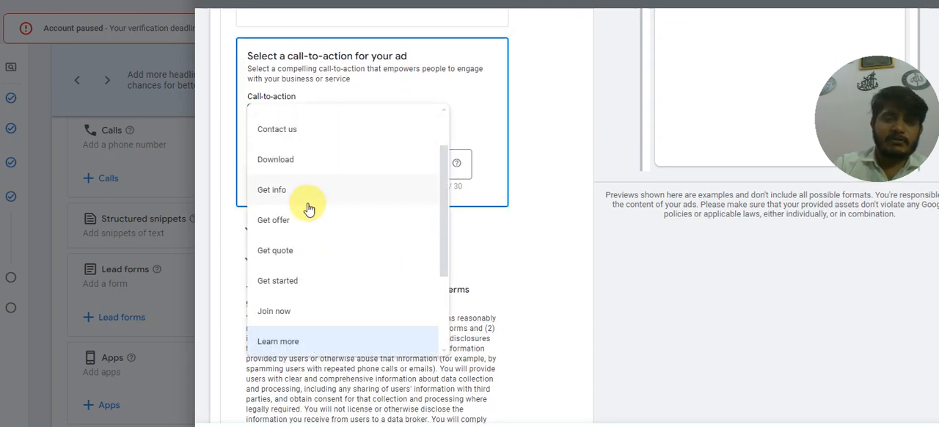
scroll(297, 265, "down", 2)
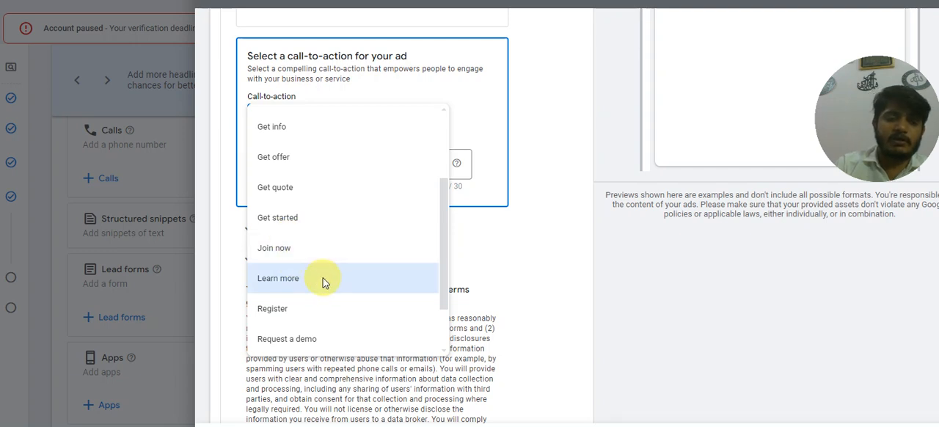
left_click(494, 188)
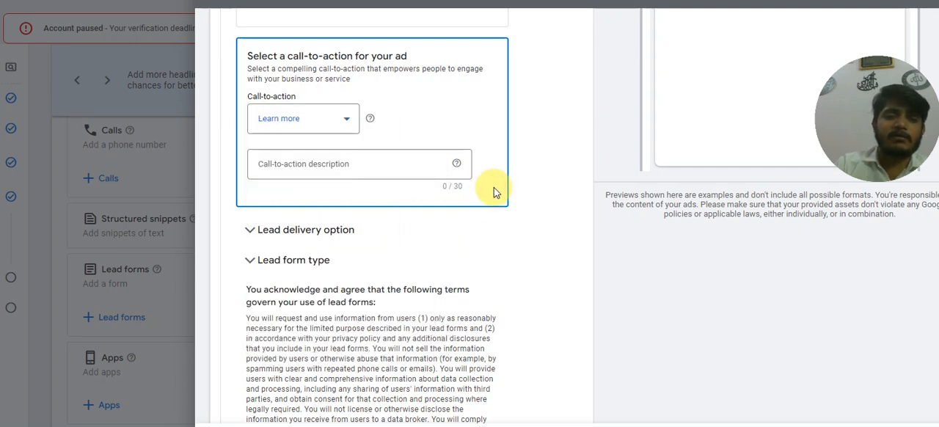
left_click(321, 164)
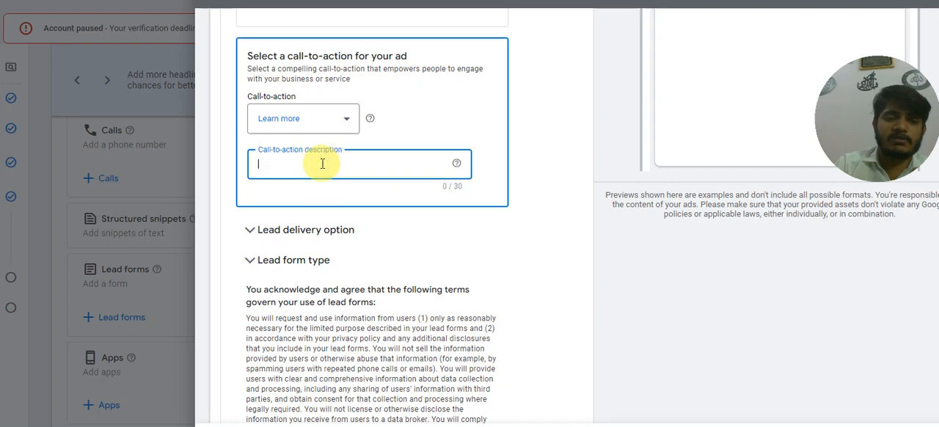
left_click(317, 230)
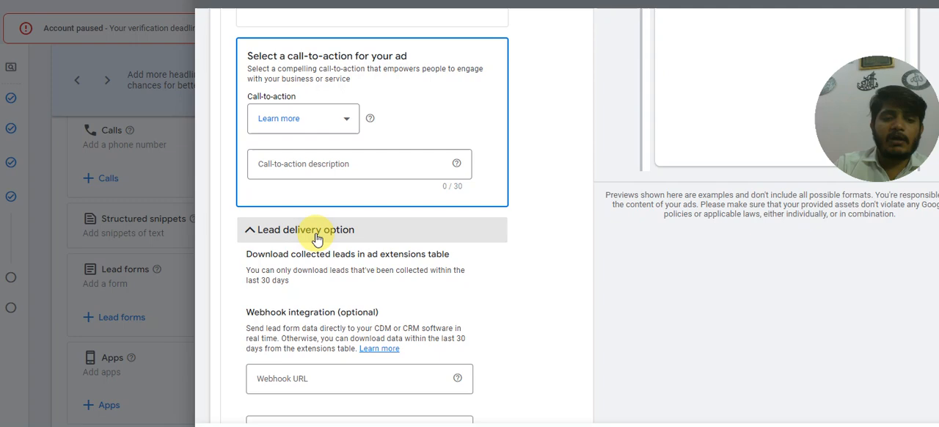
scroll(317, 238, "down", 2)
scroll(317, 239, "up", 1)
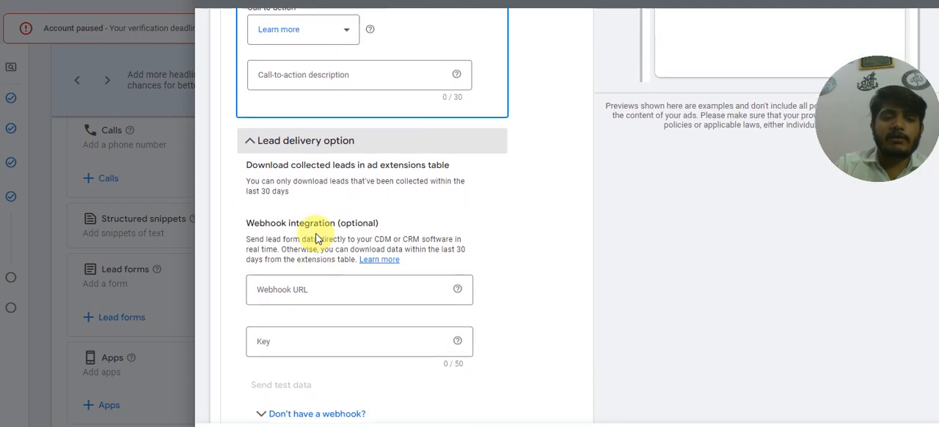
left_click(253, 173)
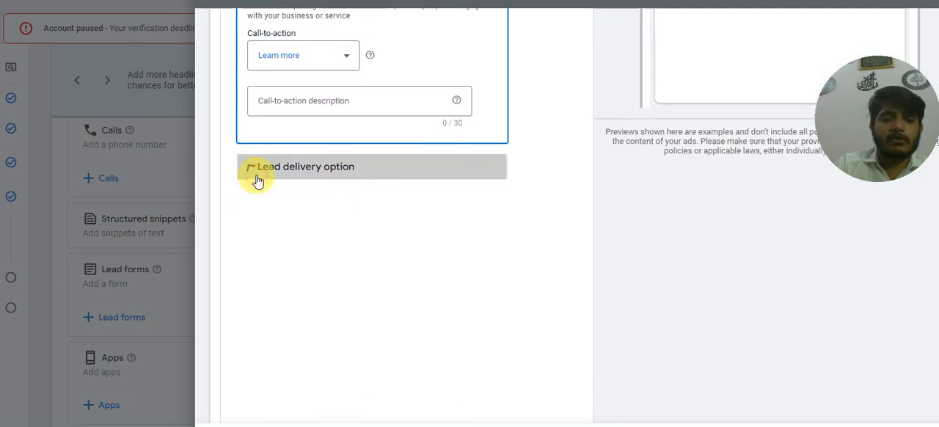
Set the lead form type to More qualified and try to save the lead form.
left_click(250, 202)
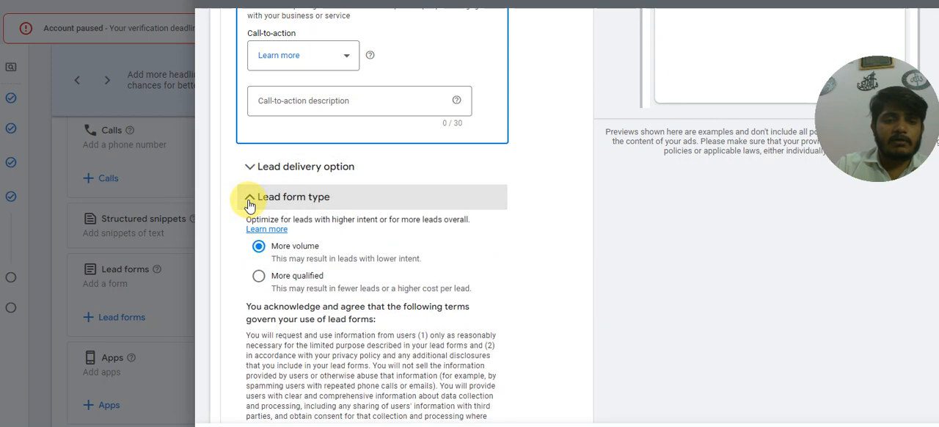
scroll(270, 255, "down", 1)
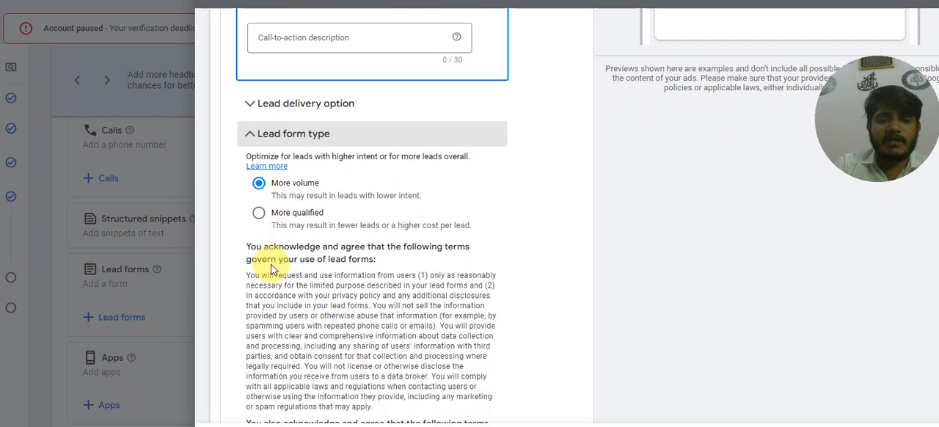
left_click(259, 217)
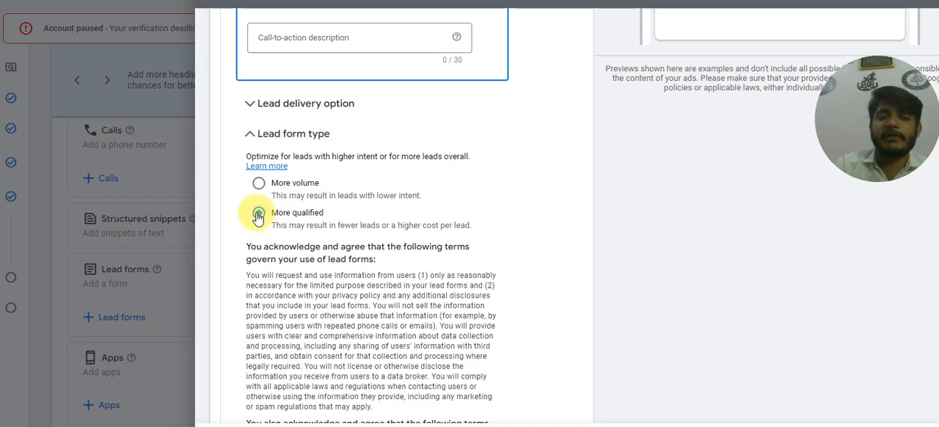
scroll(264, 243, "down", 3)
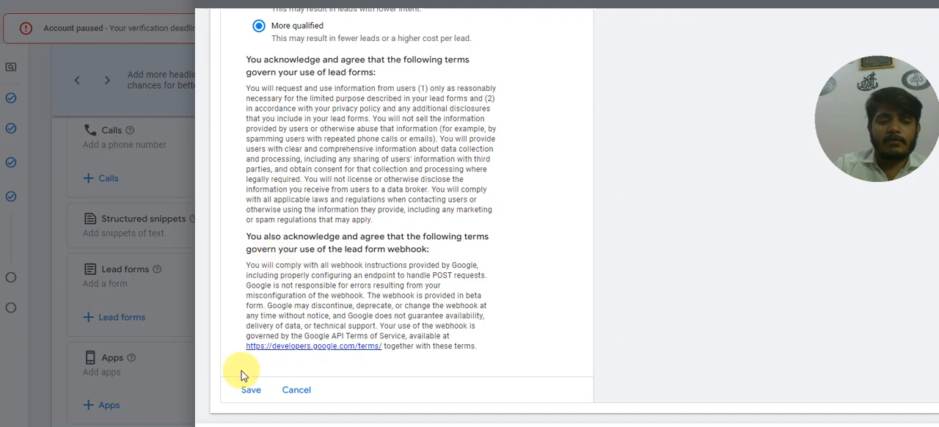
left_click(250, 390)
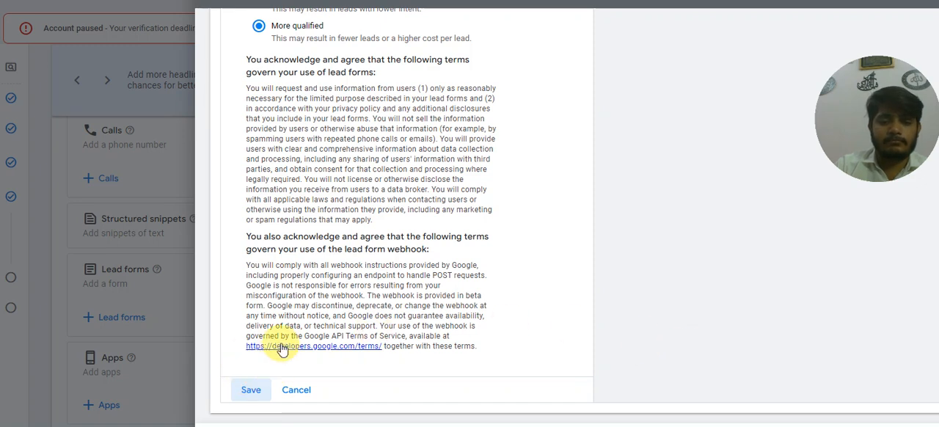
left_click(253, 389)
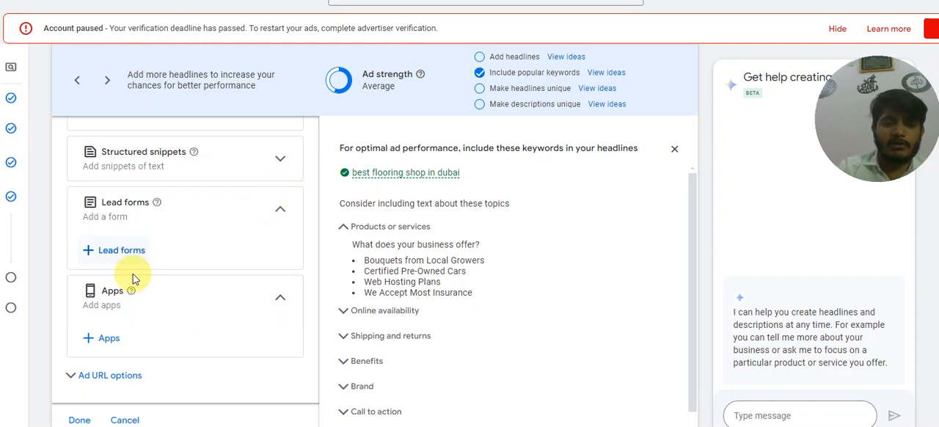
Finish editing the Ad group 1 ad and continue from Keywords and ads to the campaign's Budget settings.
scroll(144, 327, "down", 1)
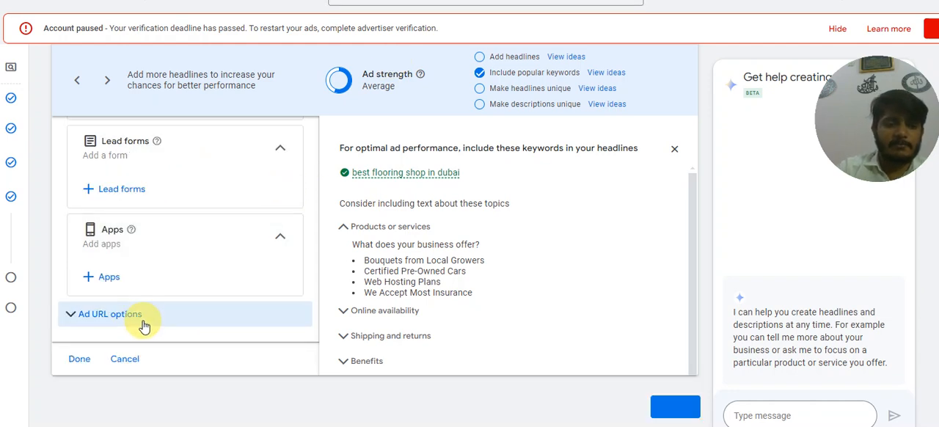
left_click(82, 359)
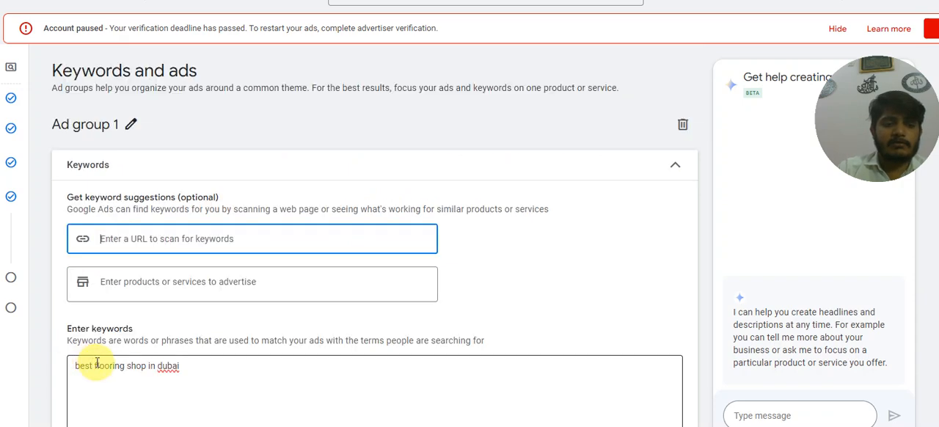
scroll(146, 325, "down", 5)
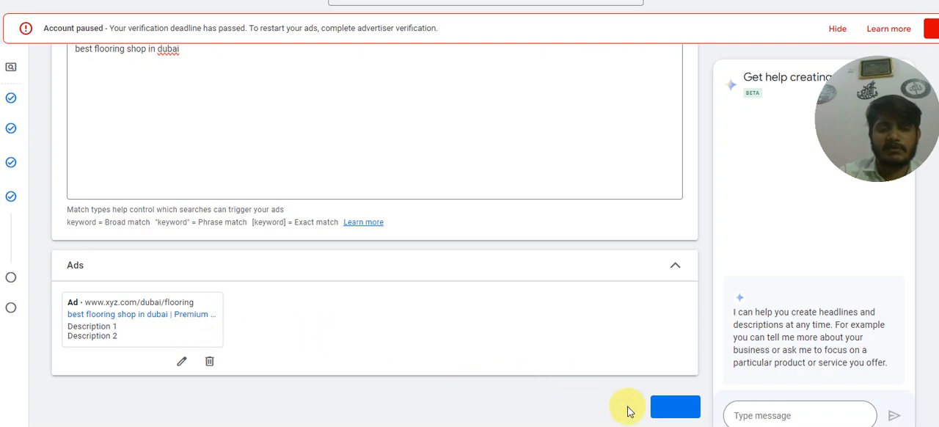
left_click(664, 409)
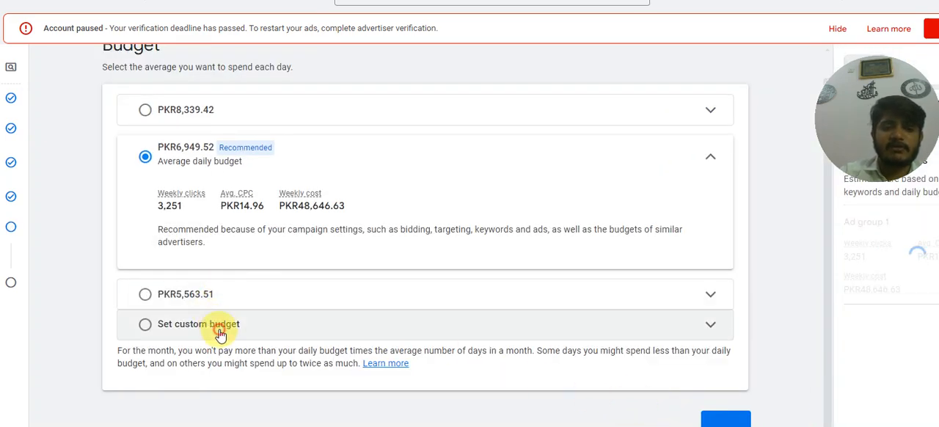
Choose a custom average daily budget for the campaign.
left_click(215, 324)
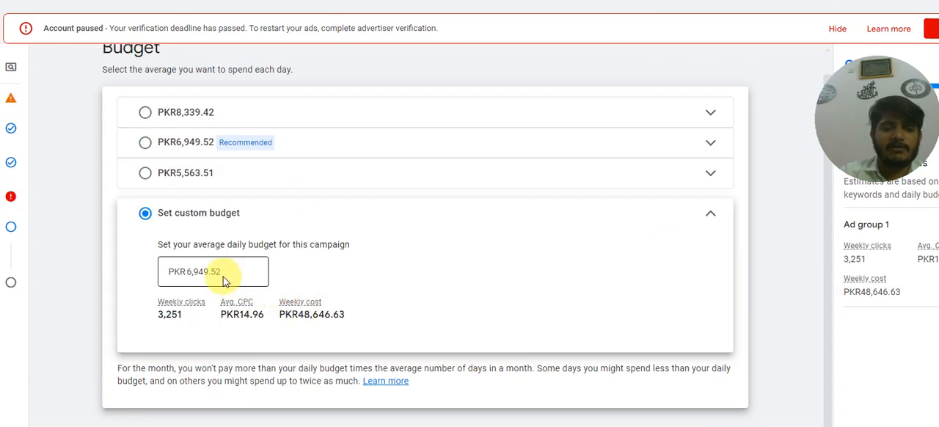
scroll(477, 331, "down", 1)
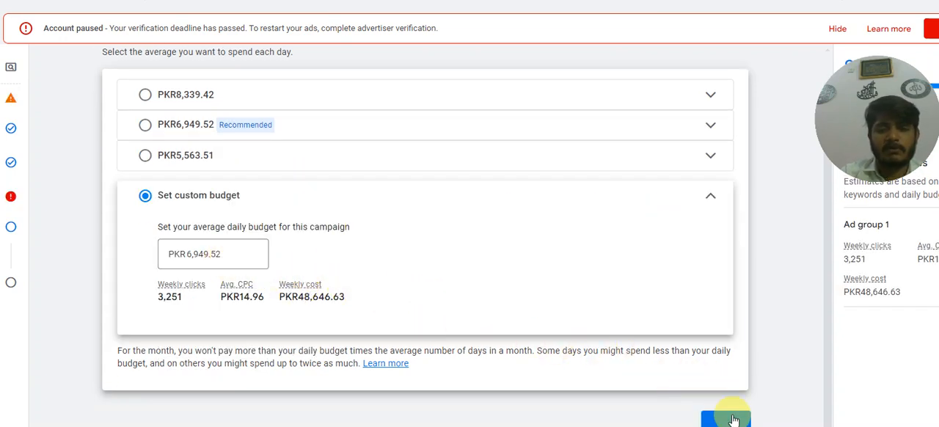